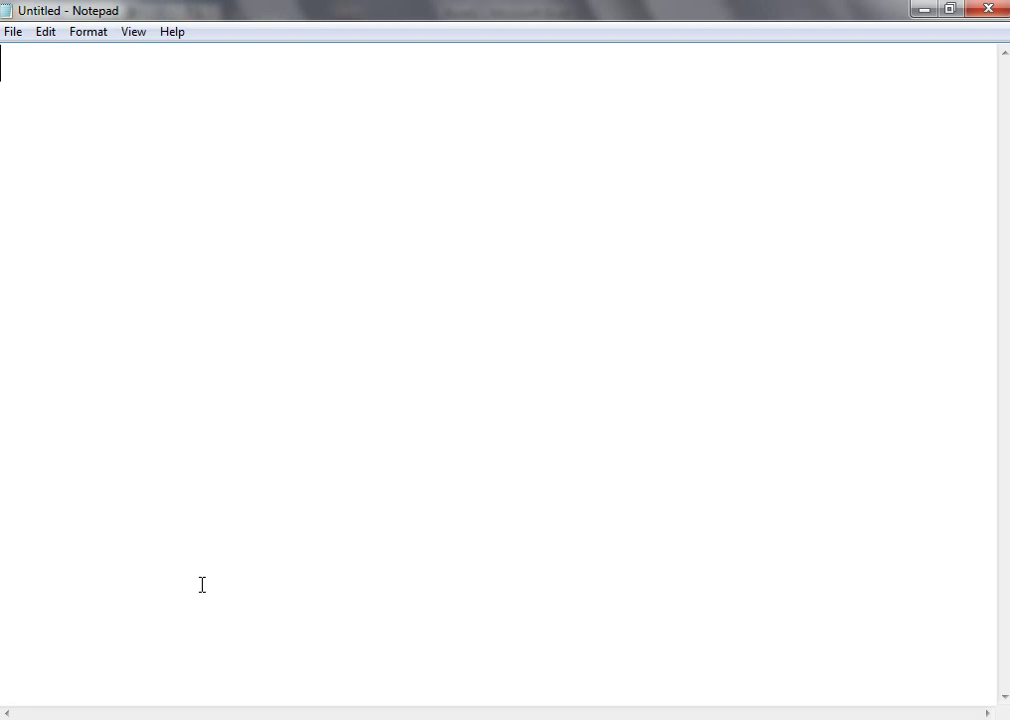
Step: Type the note lines 'shell formula in ms excel' and 'desel and petrol' in Notepad
type("shee")
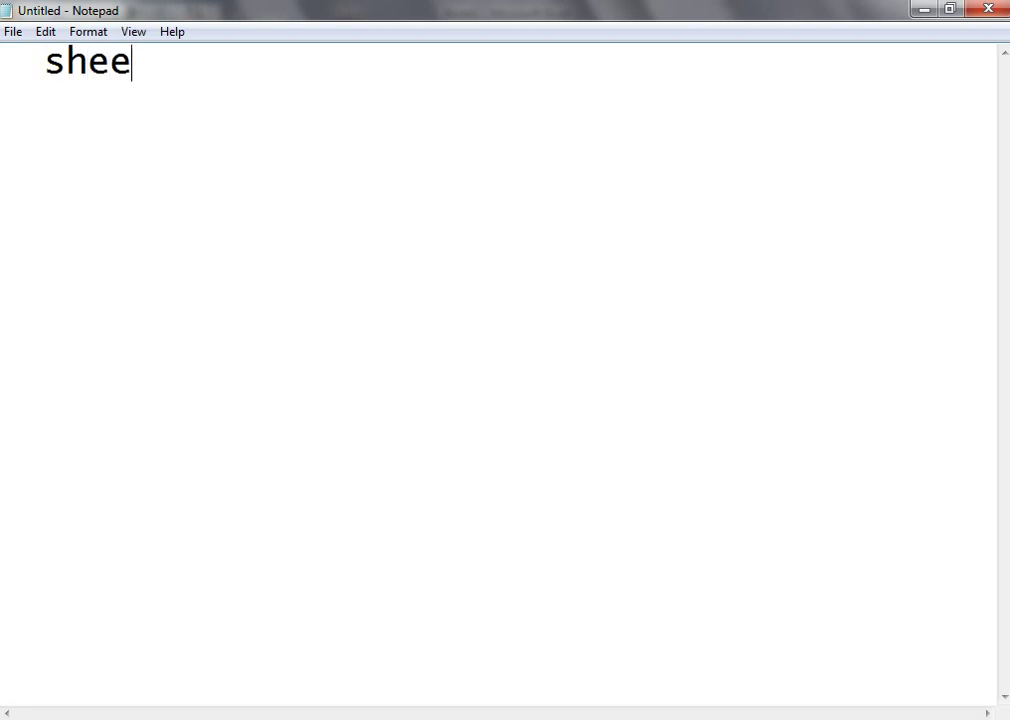
key("BackSpace")
key("BackSpace")
type("ell ")
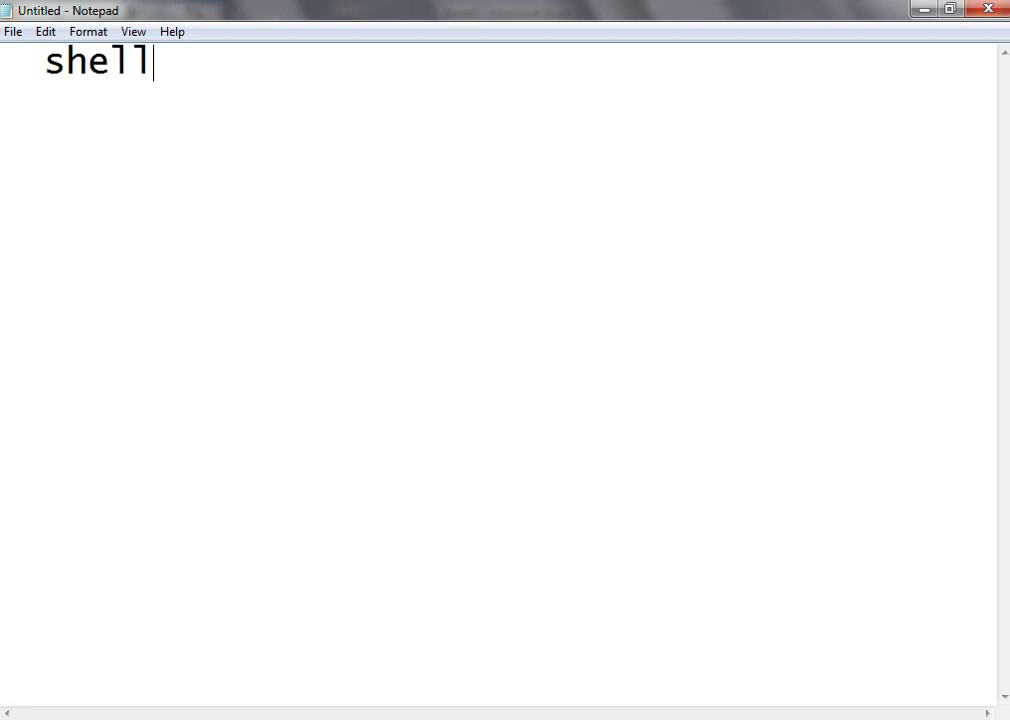
type("fo")
key("BackSpace")
type("ro")
key("BackSpace")
key("BackSpace")
type("ormula in ms ")
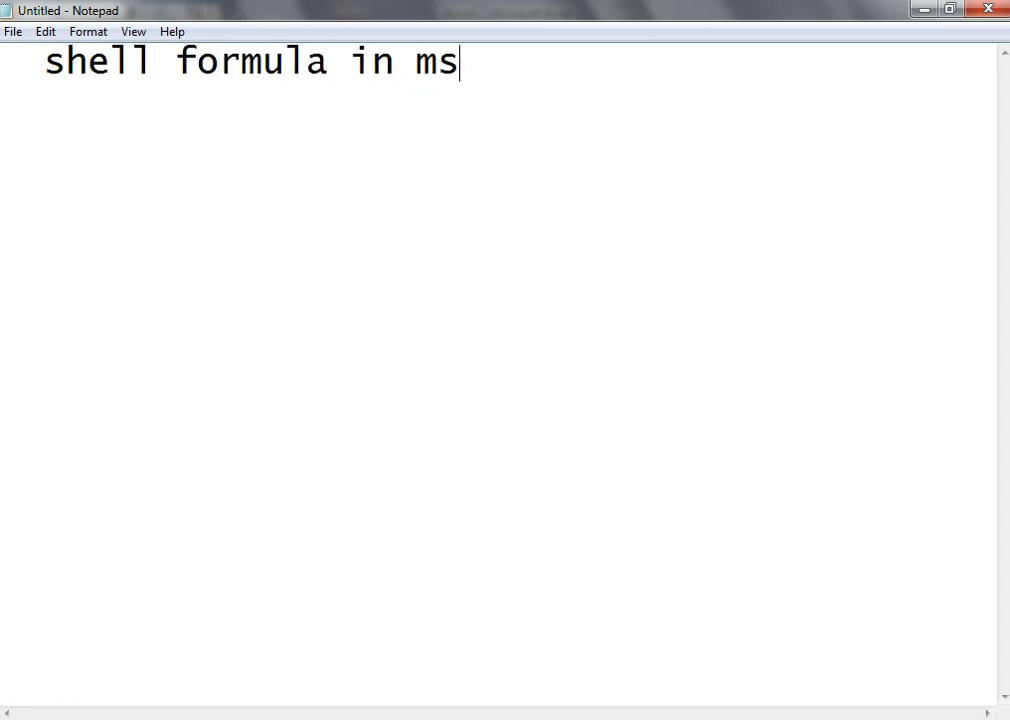
type("excel ")
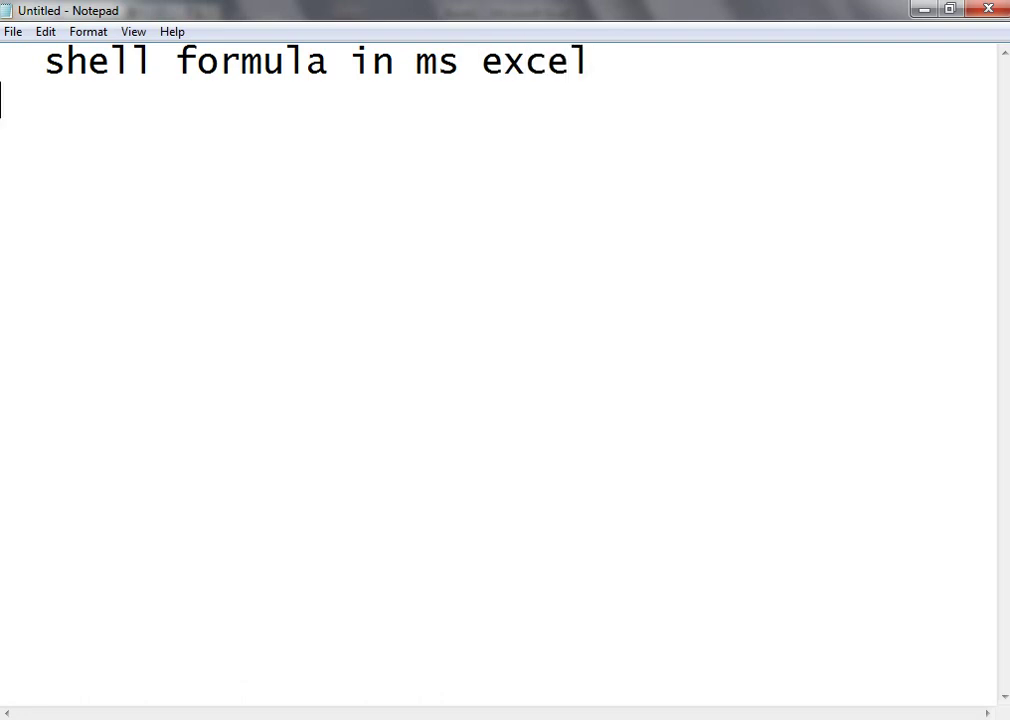
type("  di")
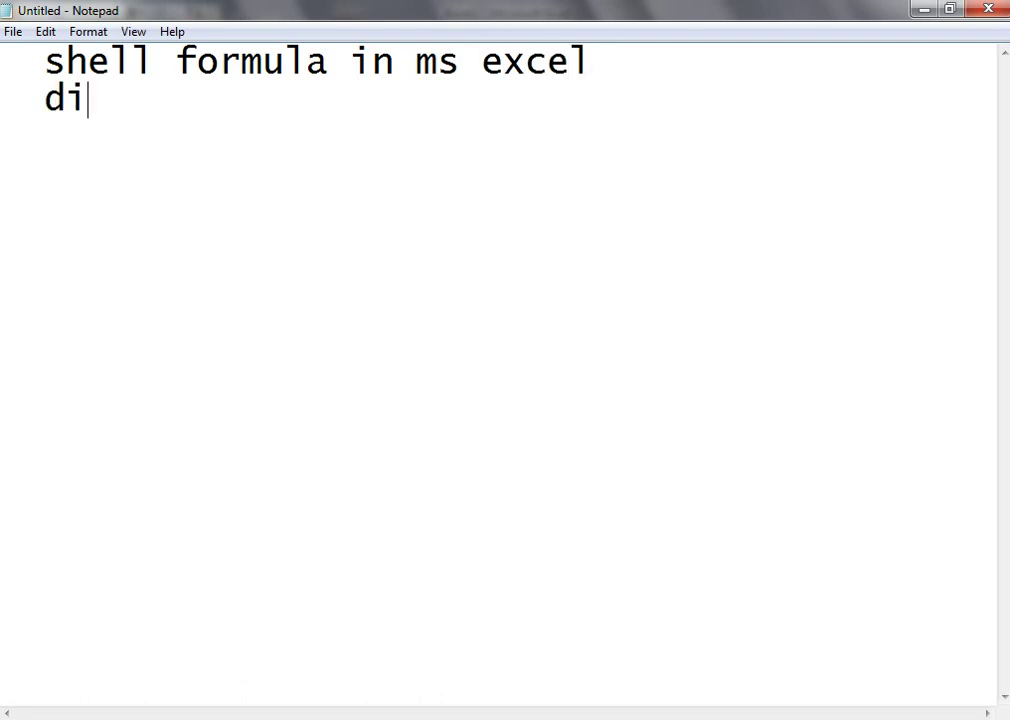
type("sel")
key("BackSpace")
key("BackSpace")
key("BackSpace")
key("BackSpace")
type("el")
key("BackSpace")
type("sel and petrol")
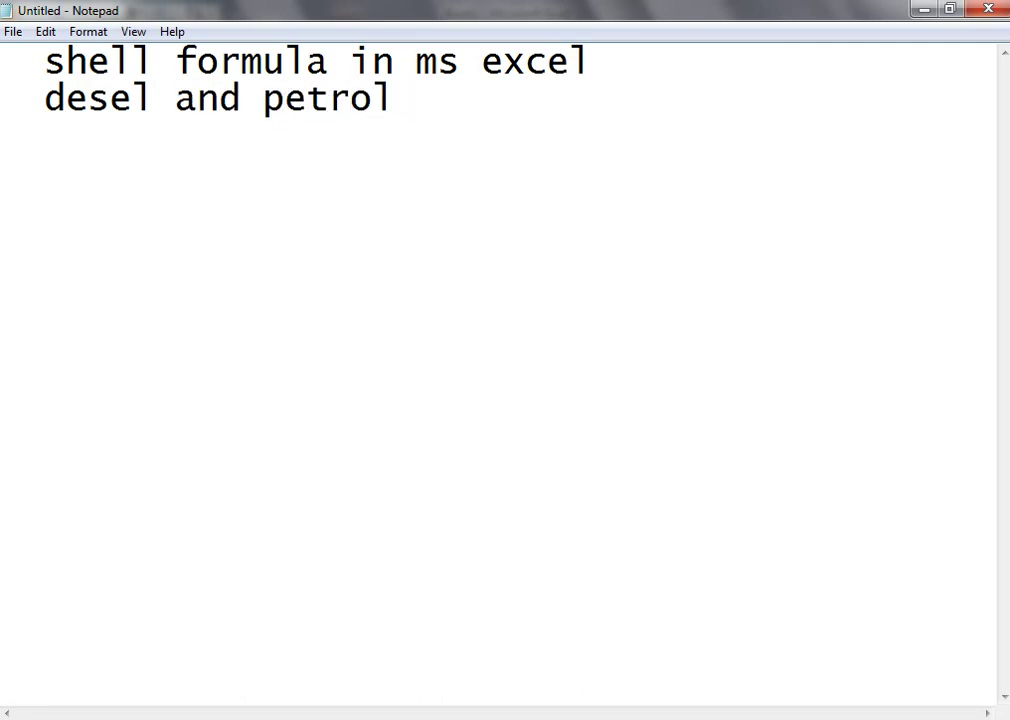
Step: Add a new line reading "let's start...." to the note
key("Return")
type("let's start")
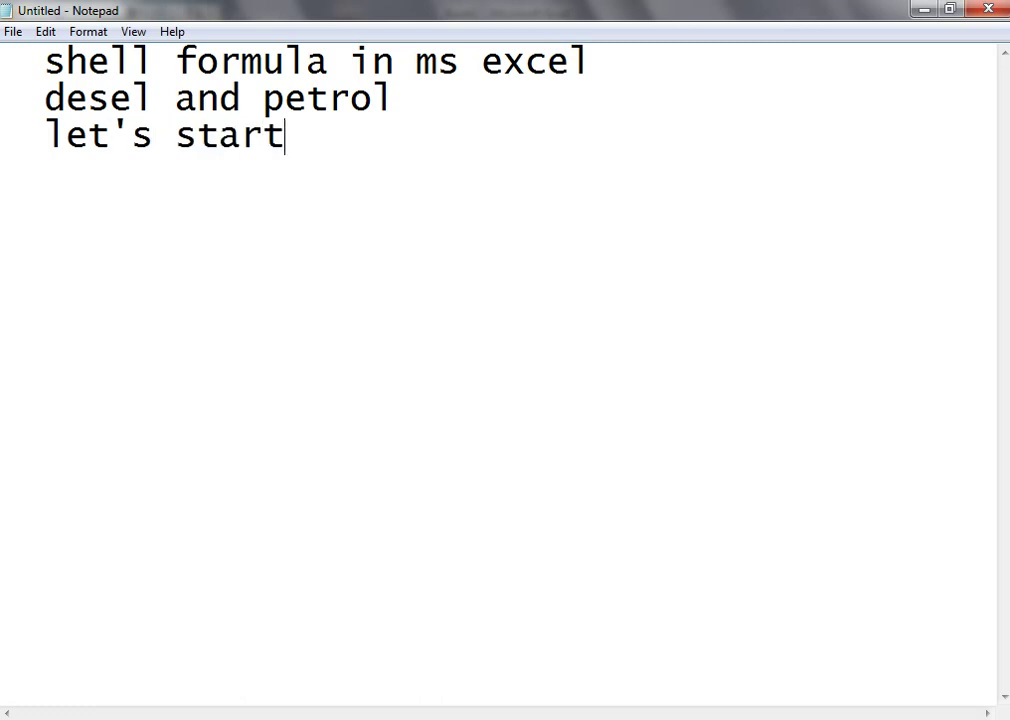
type("....")
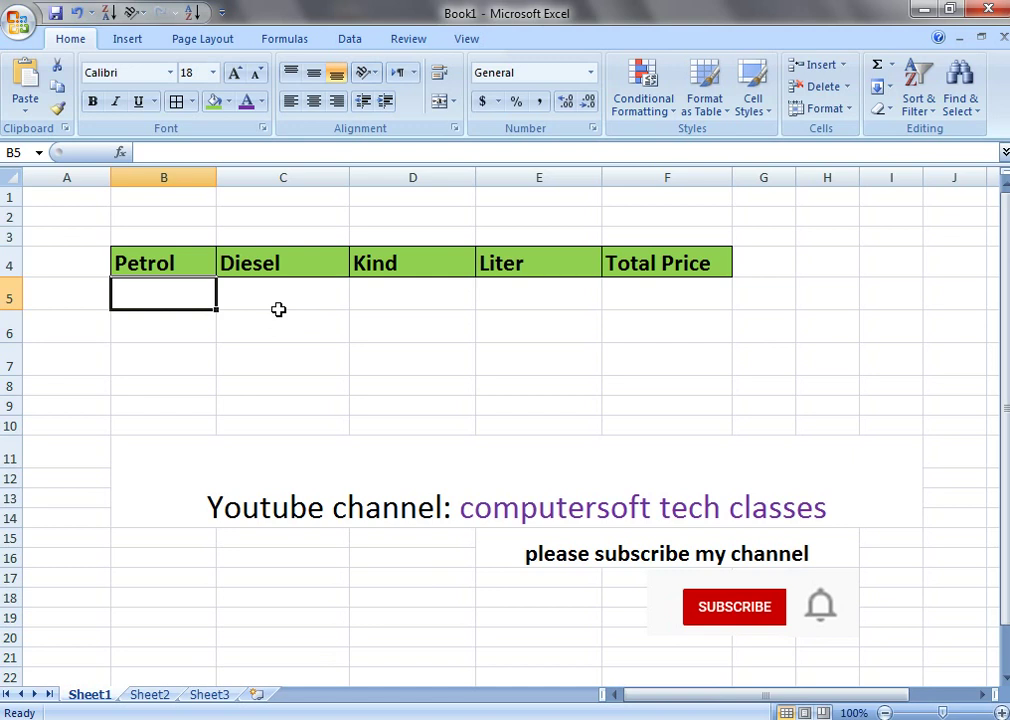
Step: Fill row 5 with Petrol 100, Diesel 110.5, Kind D and 10 litres, then begin =IF( in F5
type("1000")
key("BackSpace")
left_click(280, 311)
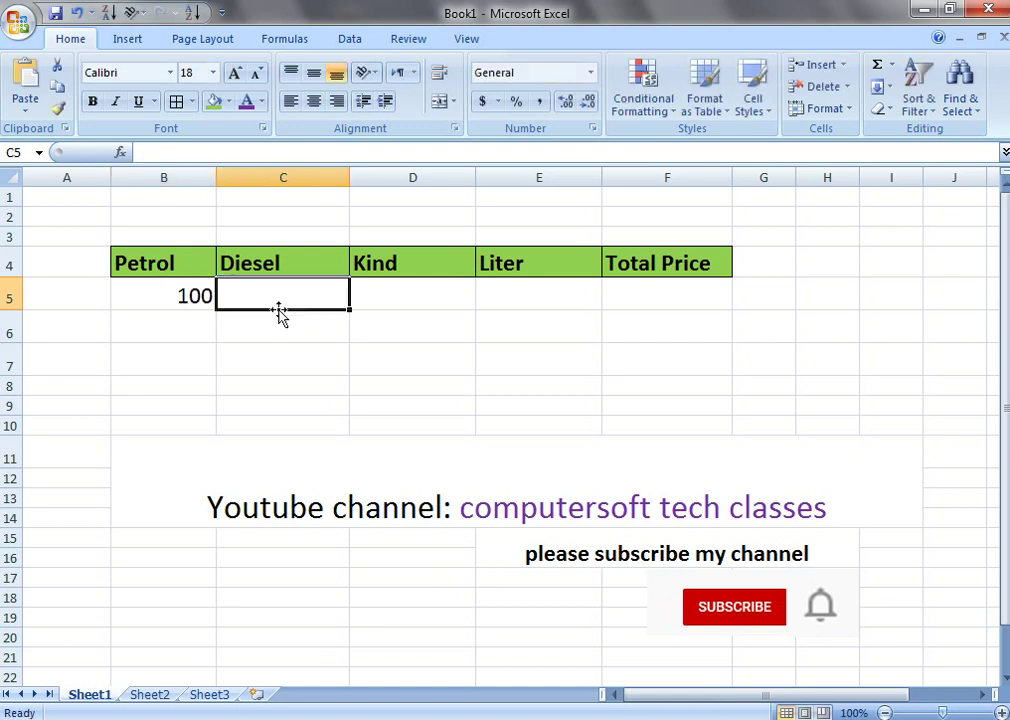
type("110.")
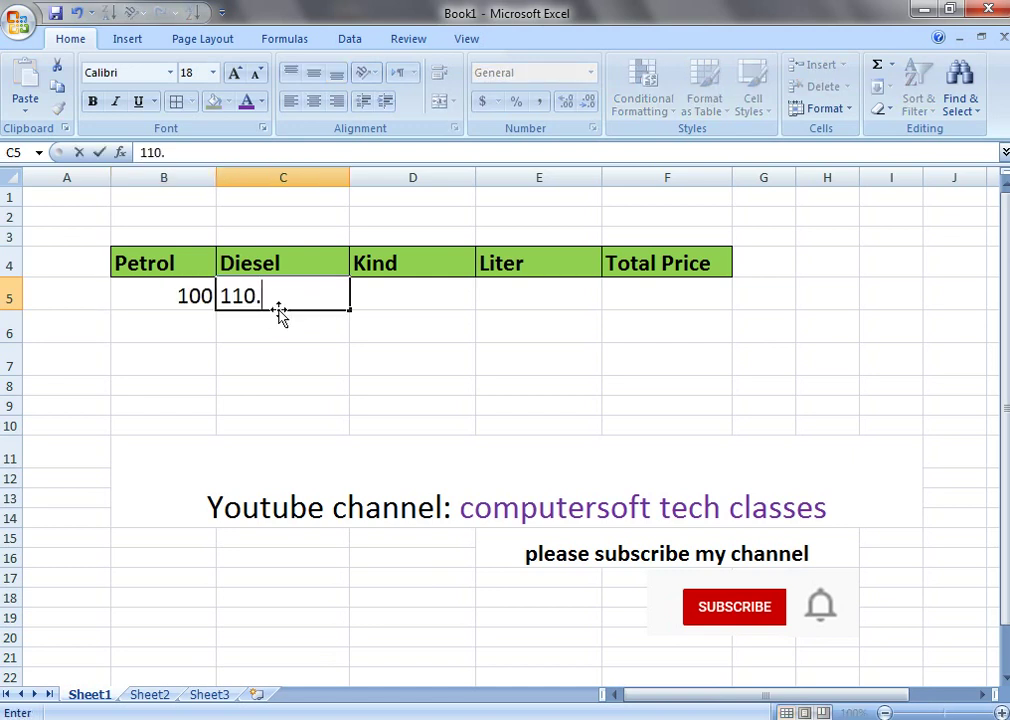
type("5")
key("Tab")
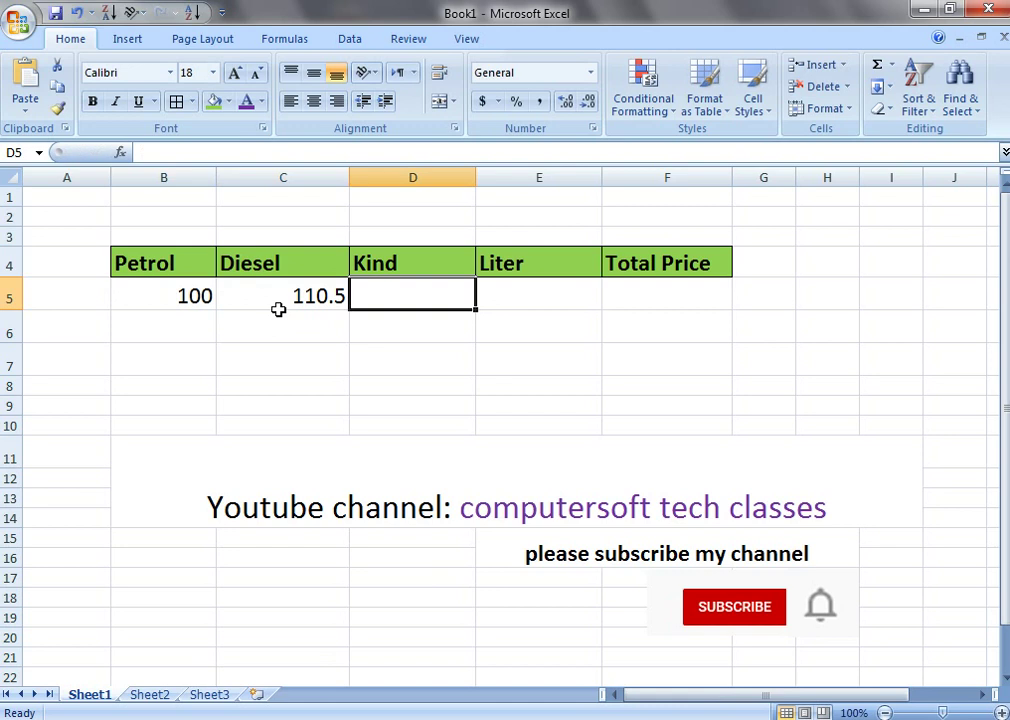
type("d")
key("BackSpace")
type("D")
key("Tab")
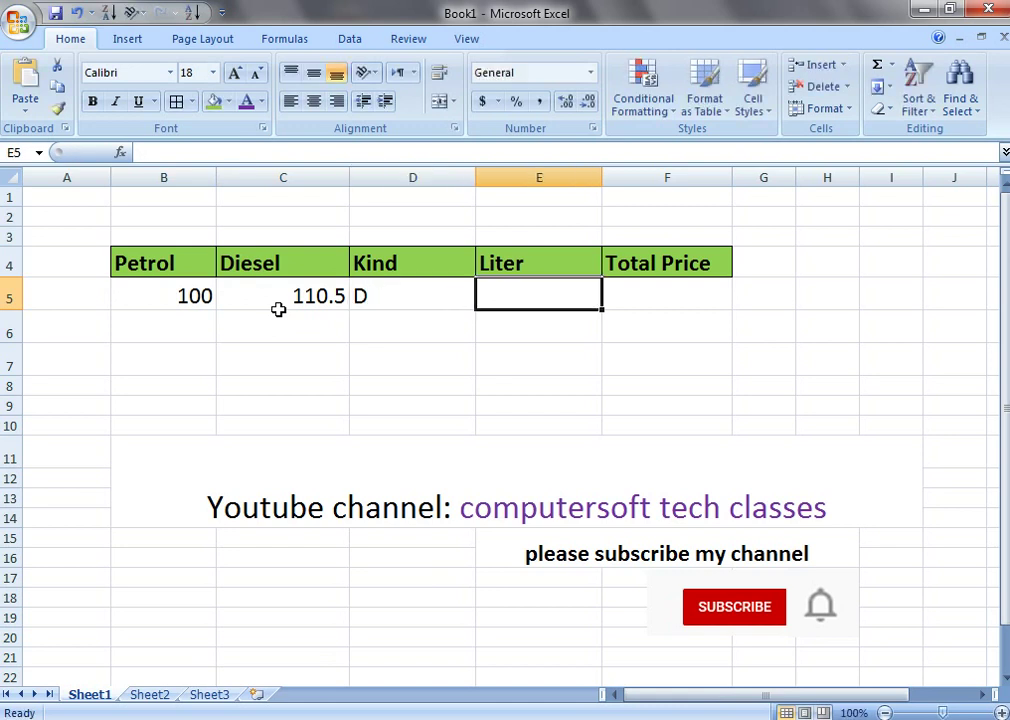
type("10")
key("Tab")
type("=IF")
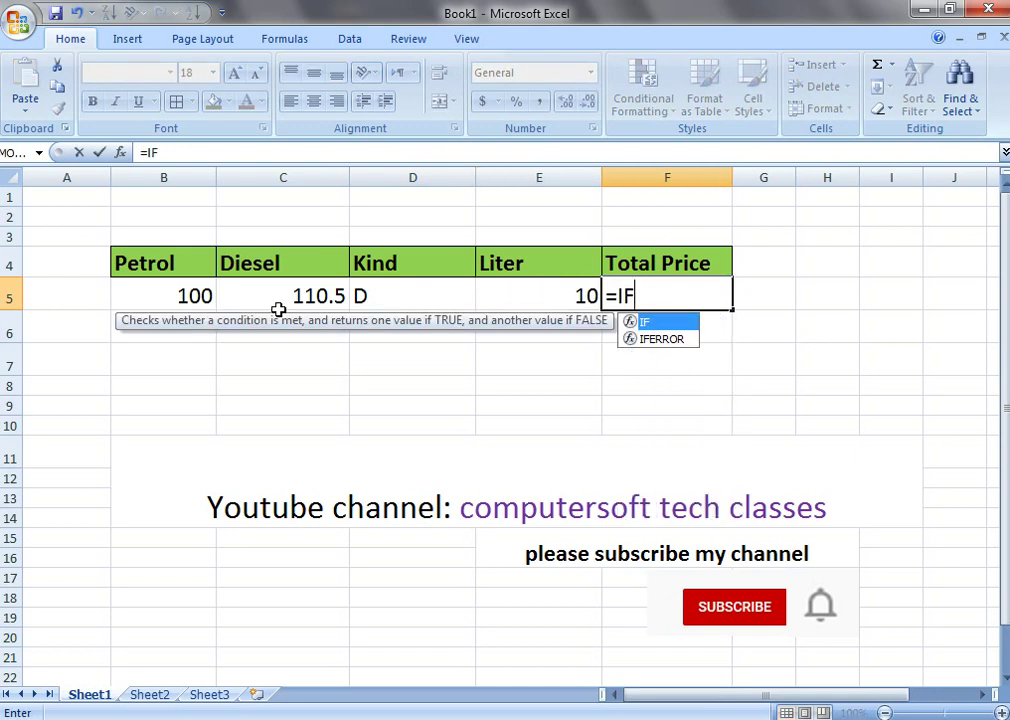
type("(")
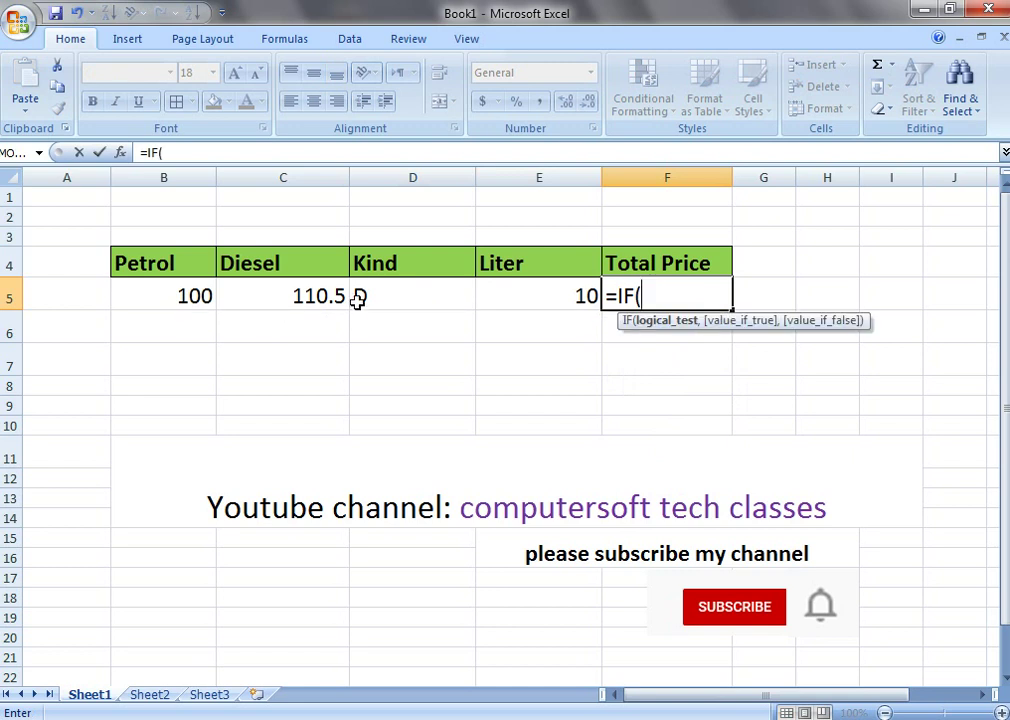
Step: Build the petrol case =IF(D5="P",E5*B5, in F5 and start a nested IF
left_click(366, 297)
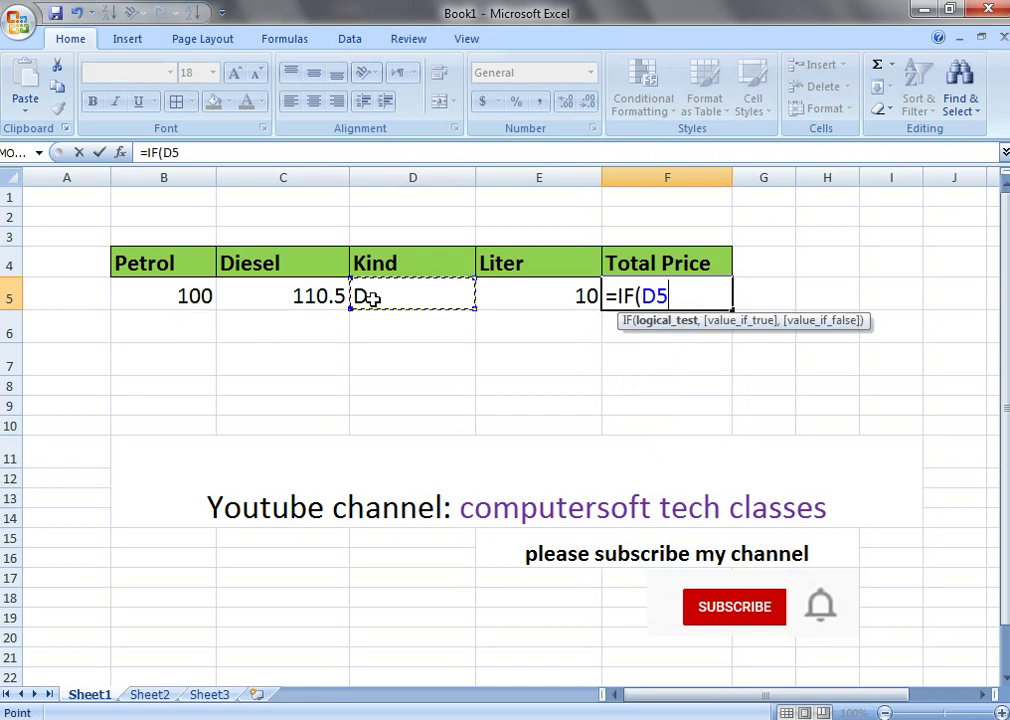
type("=\"")
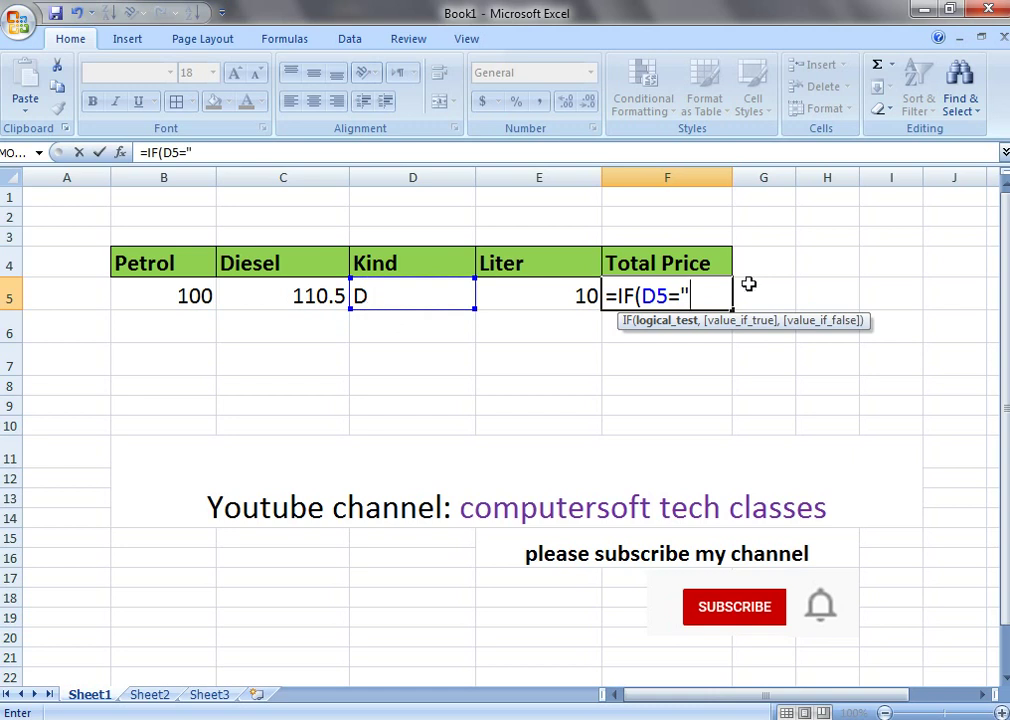
type("D")
type("\",")
key("BackSpace")
key("BackSpace")
key("BackSpace")
type("P\",")
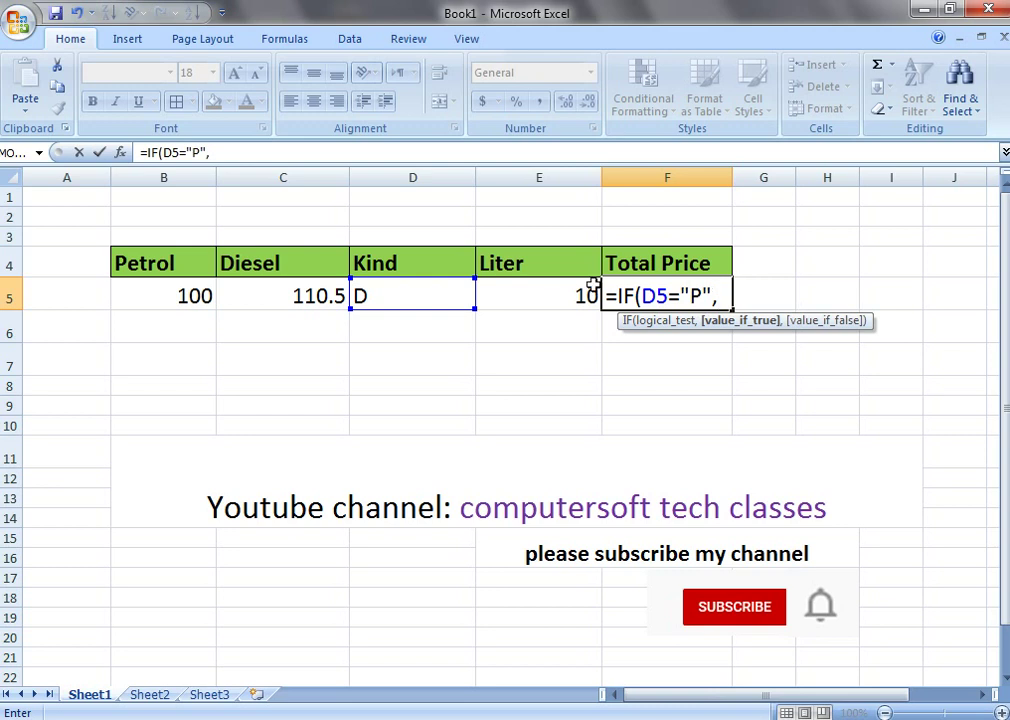
left_click(564, 293)
type("*")
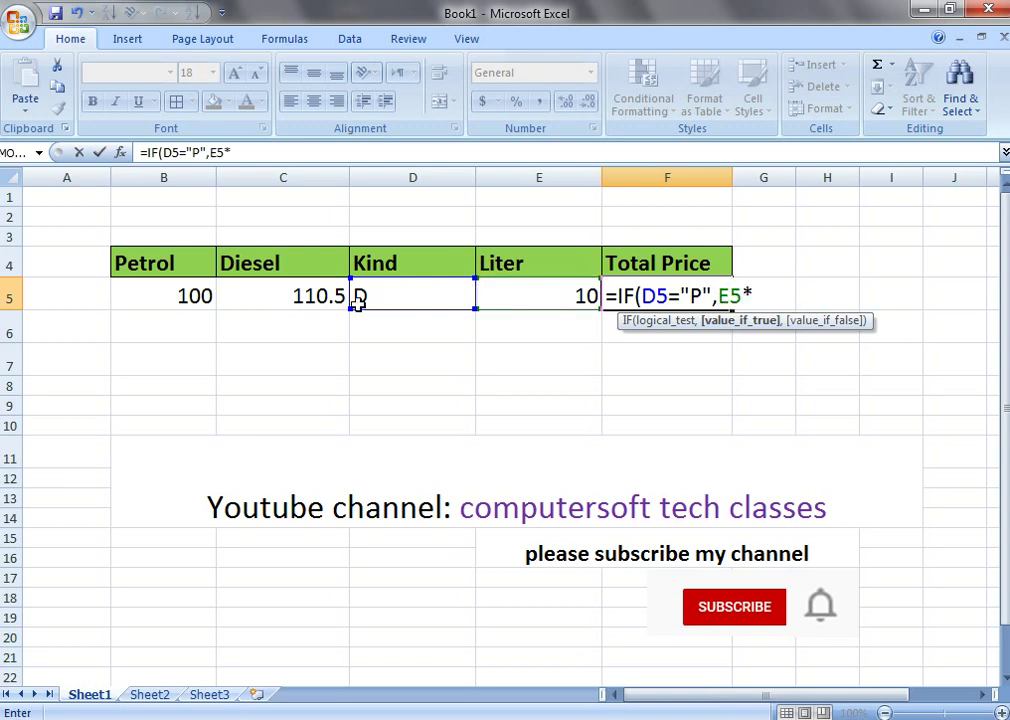
left_click(197, 295)
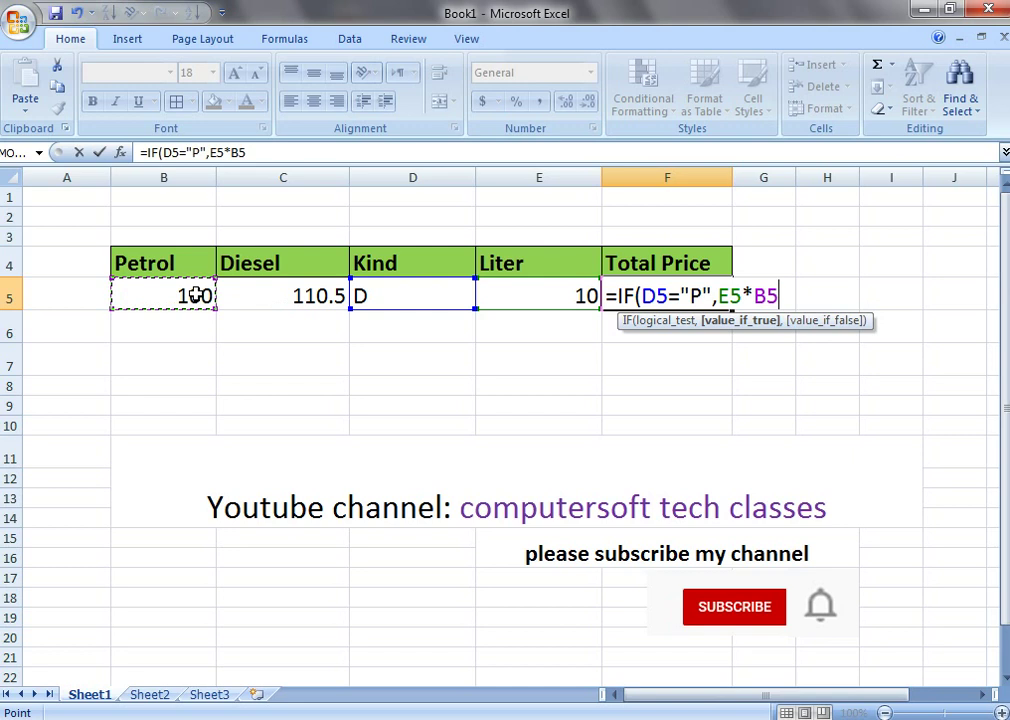
type(",")
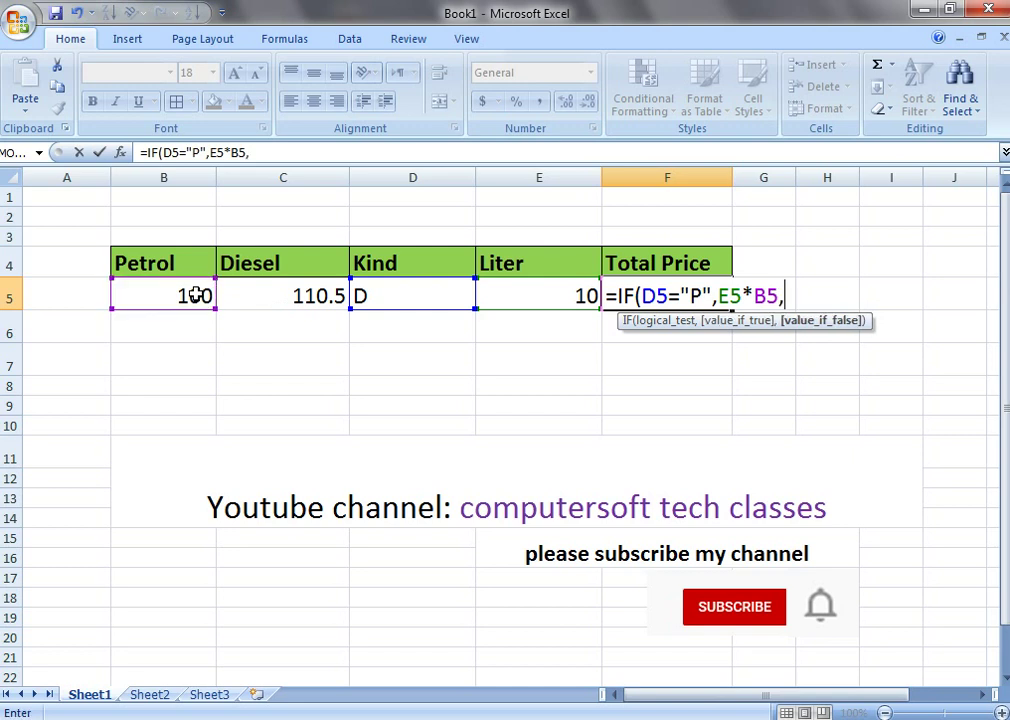
type("IF(")
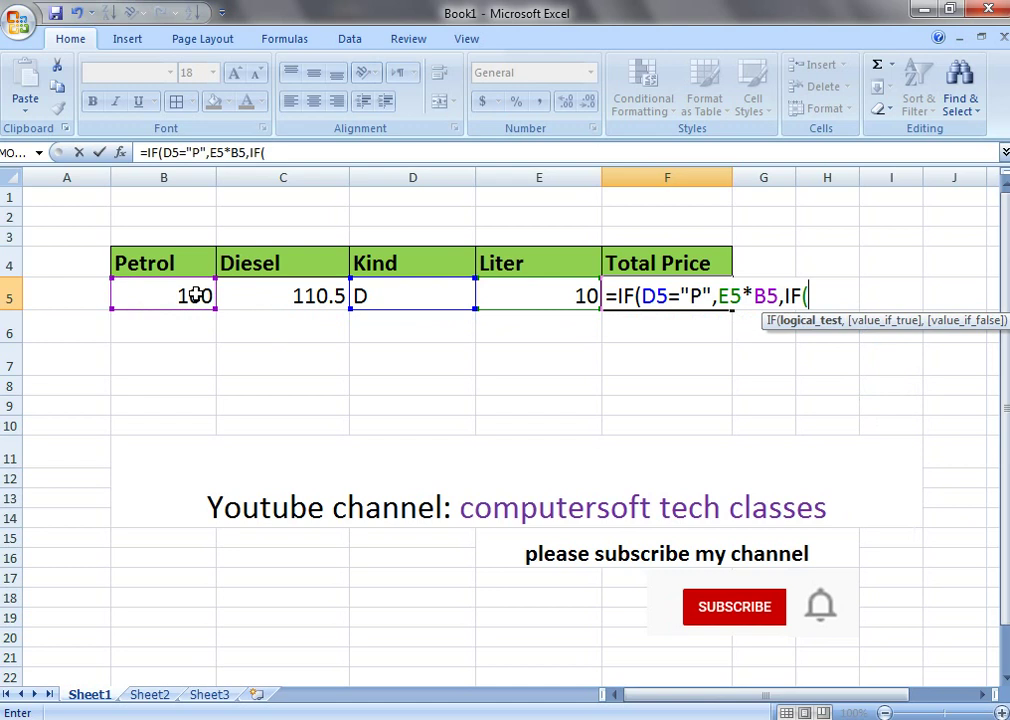
Step: Add the diesel case IF(D5="D",E5*C5)) and enter the formula, giving 1105
left_click(397, 301)
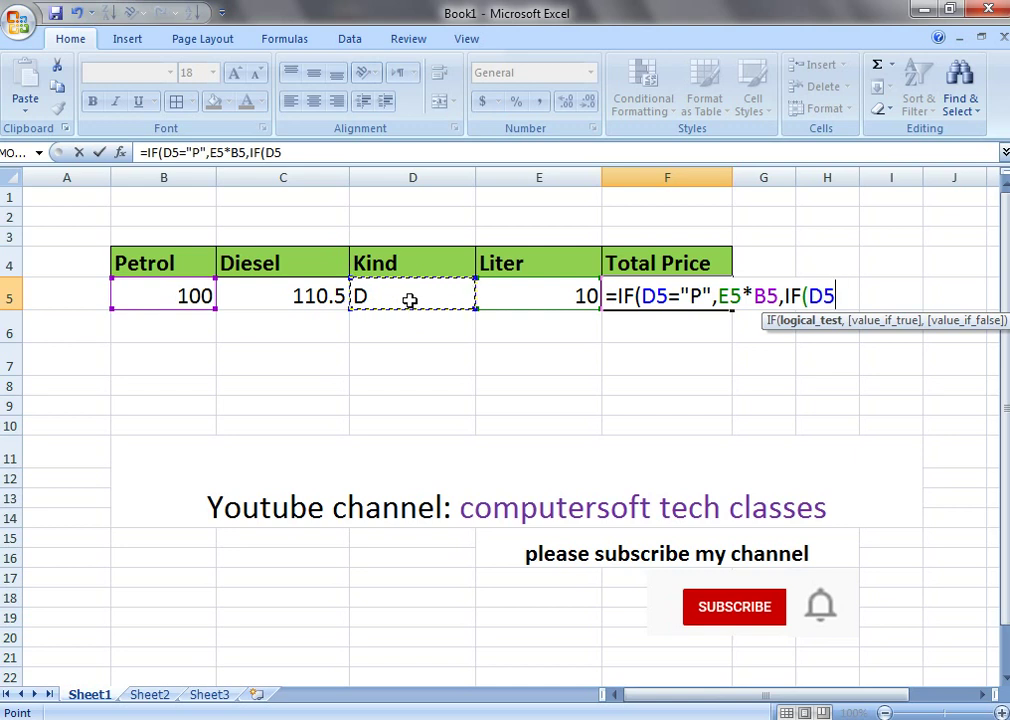
type("=")
type("\"")
type("P")
key("BackSpace")
type("D\",")
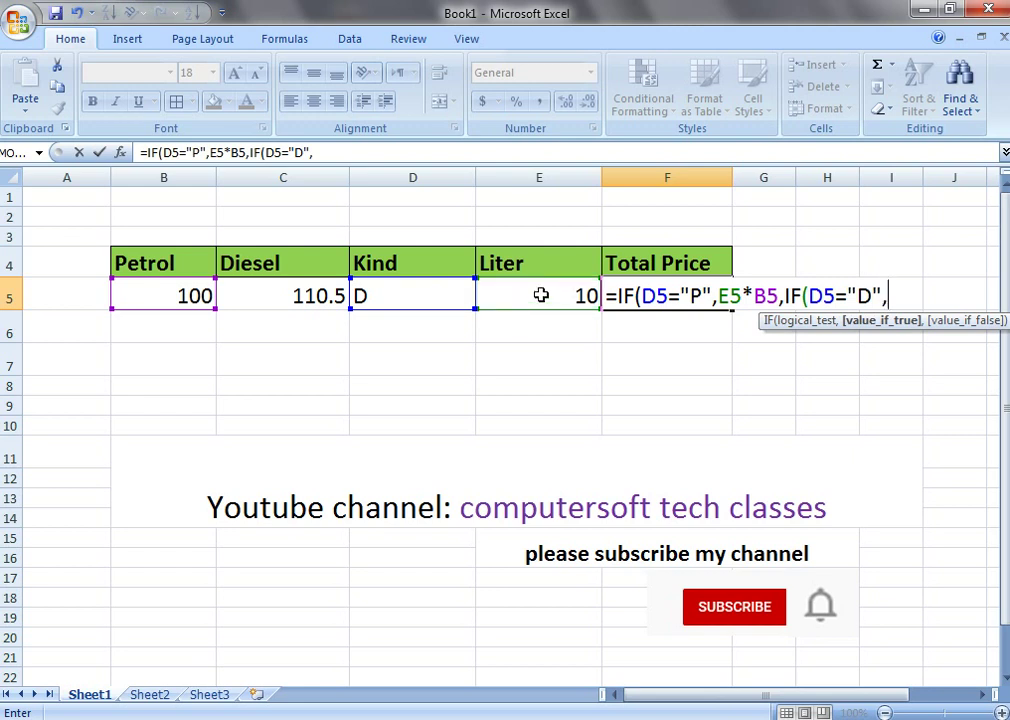
left_click(547, 296)
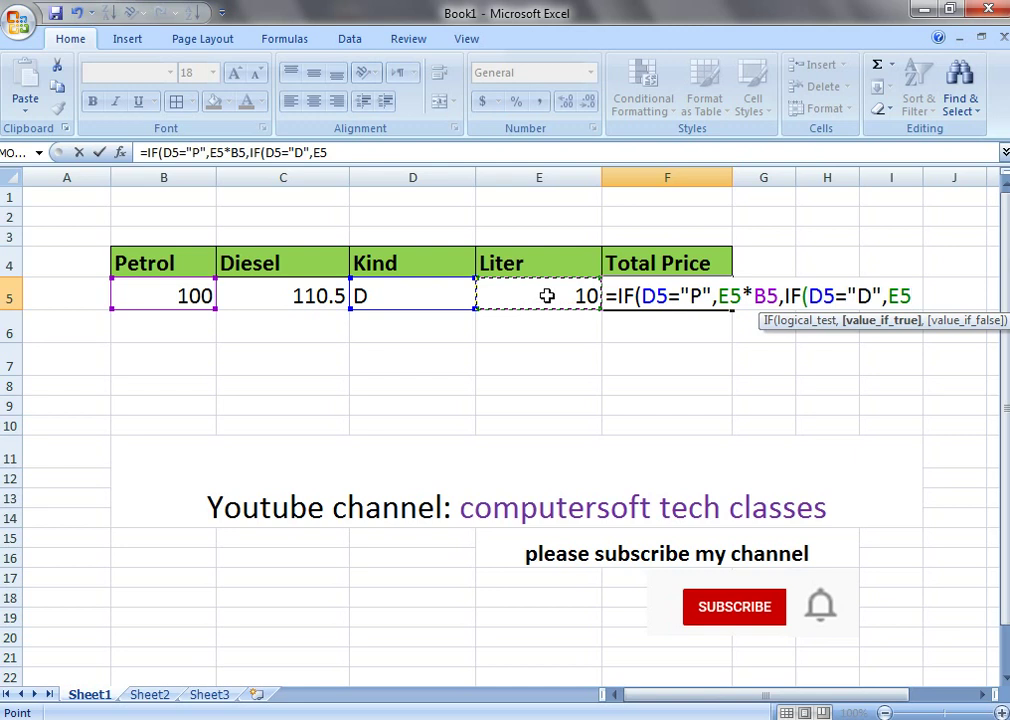
type("*")
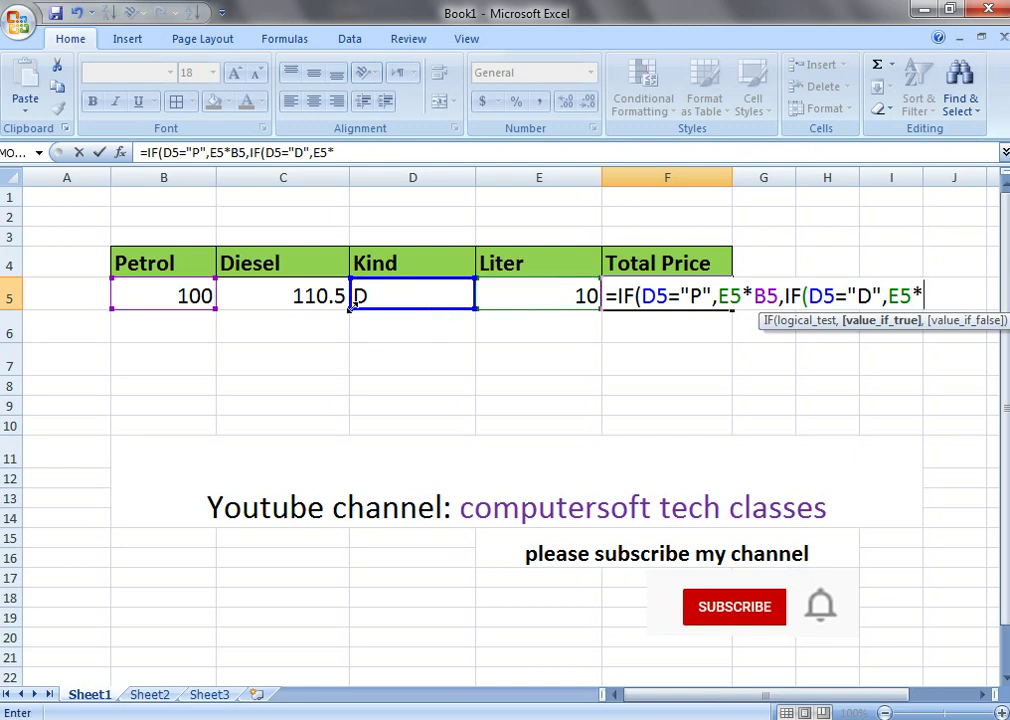
left_click(292, 297)
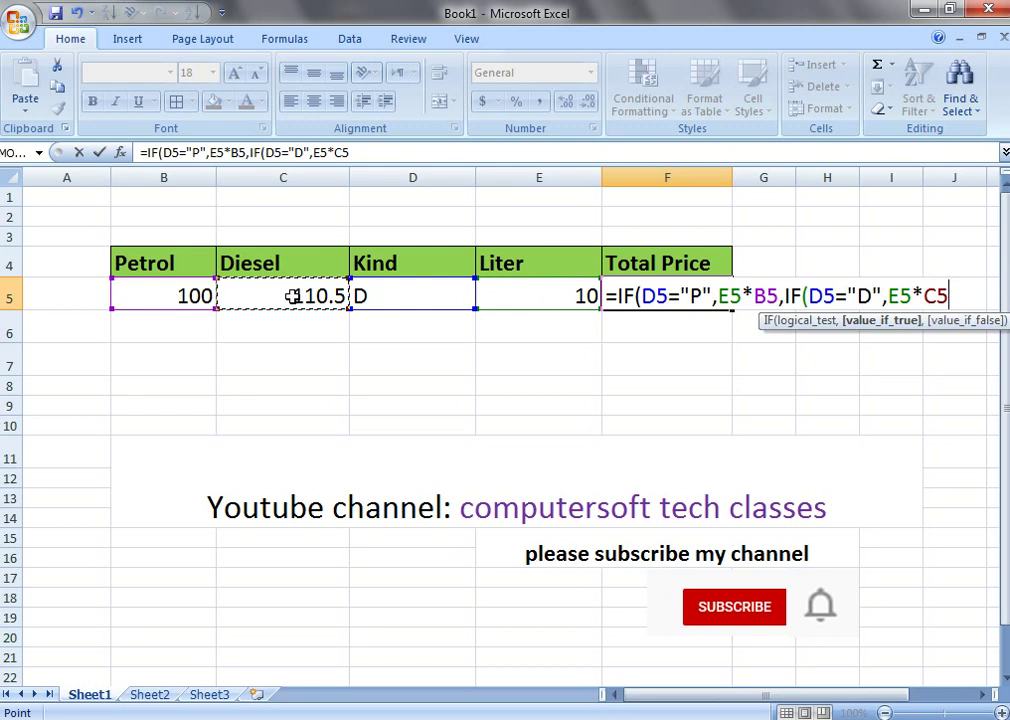
type("))")
key("Return")
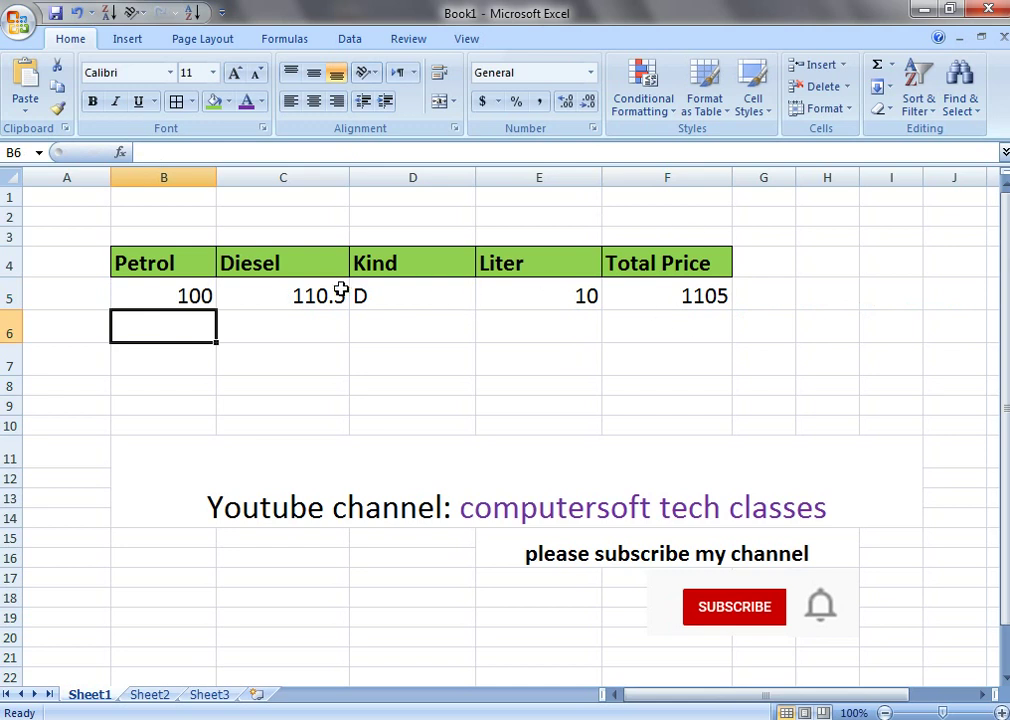
Step: Fill the F5 formula down to F8 and add the note 'CONTROL +D FOR SELECTION' in G7
left_click_drag(667, 296, 673, 378)
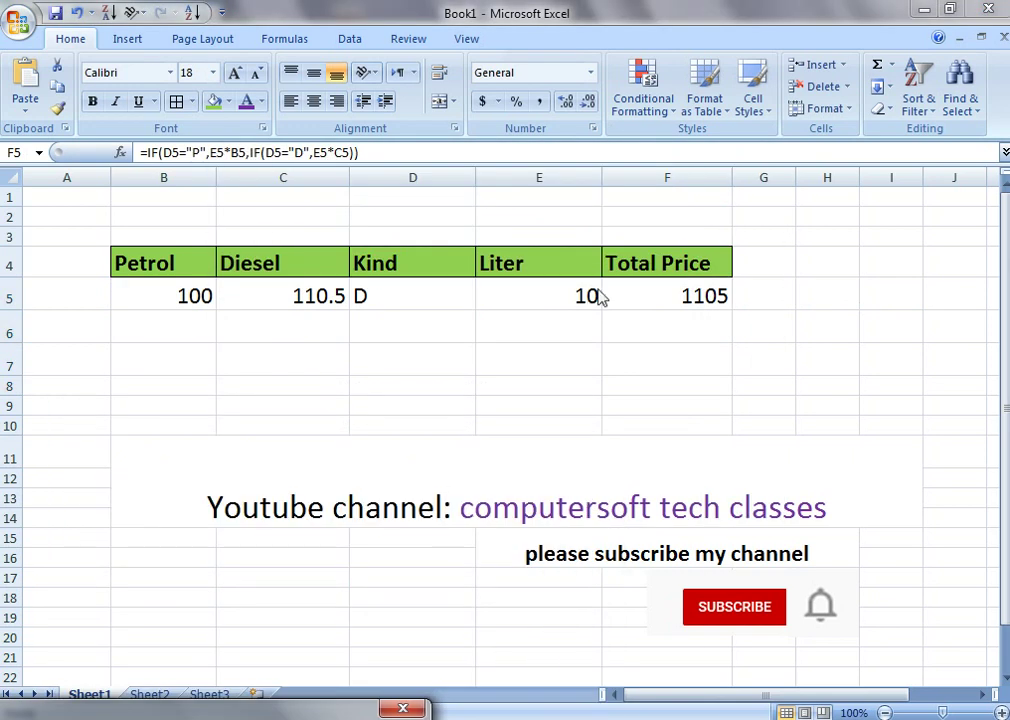
double_click(730, 392)
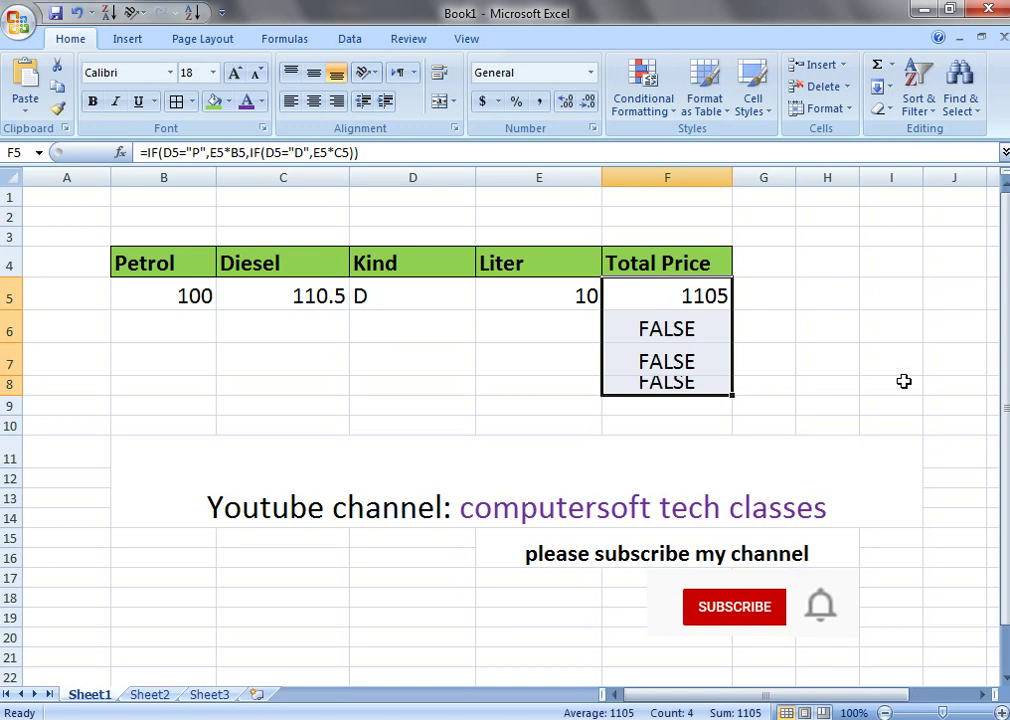
left_click(793, 353)
type("CONRTOL")
key("BackSpace")
key("BackSpace")
key("BackSpace")
key("BackSpace")
type("TROL +D")
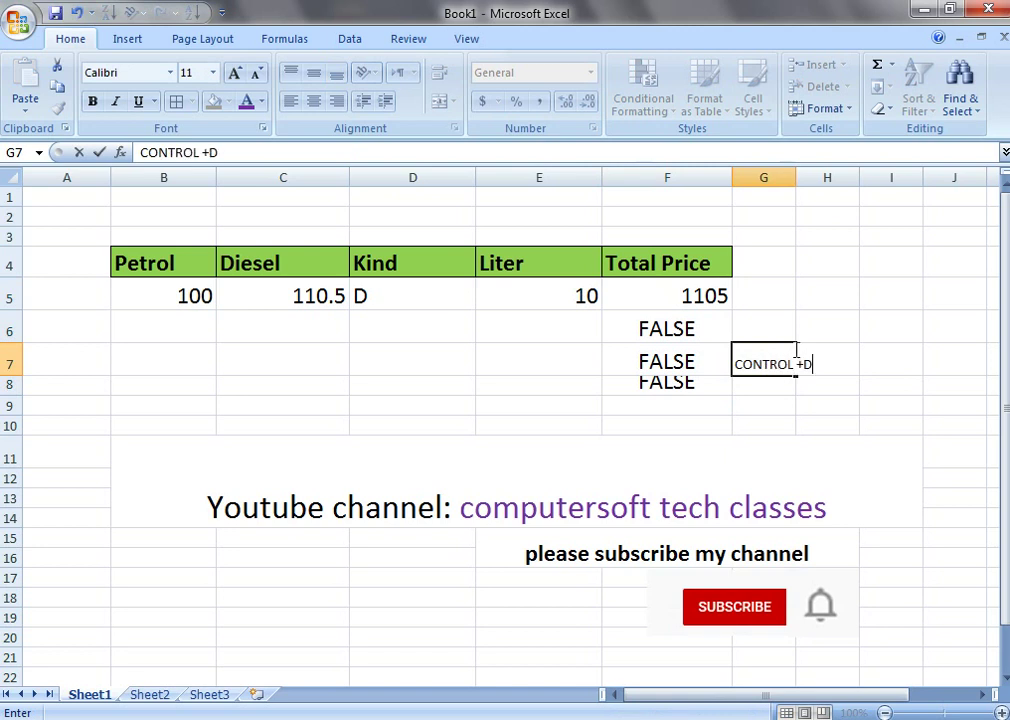
type(" FOR SELECTION")
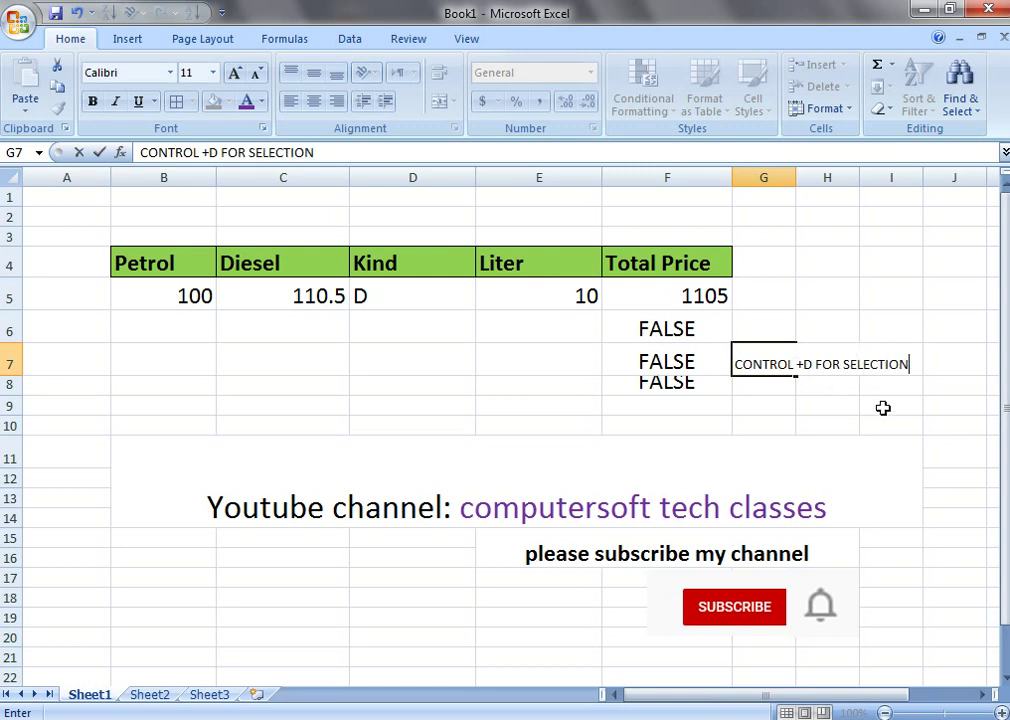
left_click(883, 408)
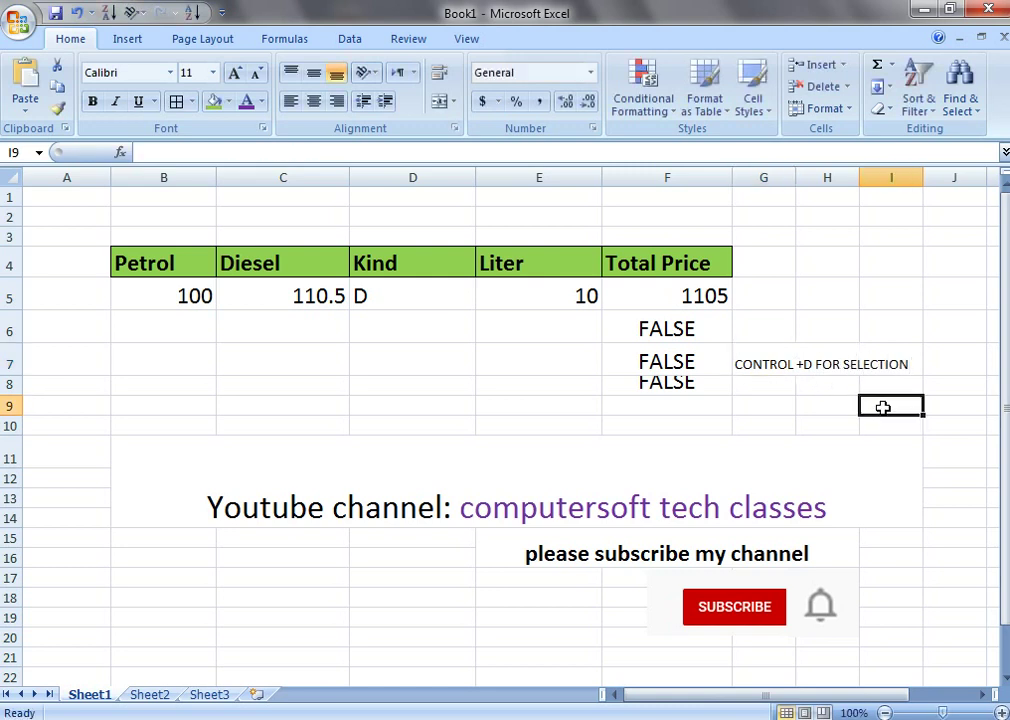
left_click(843, 364)
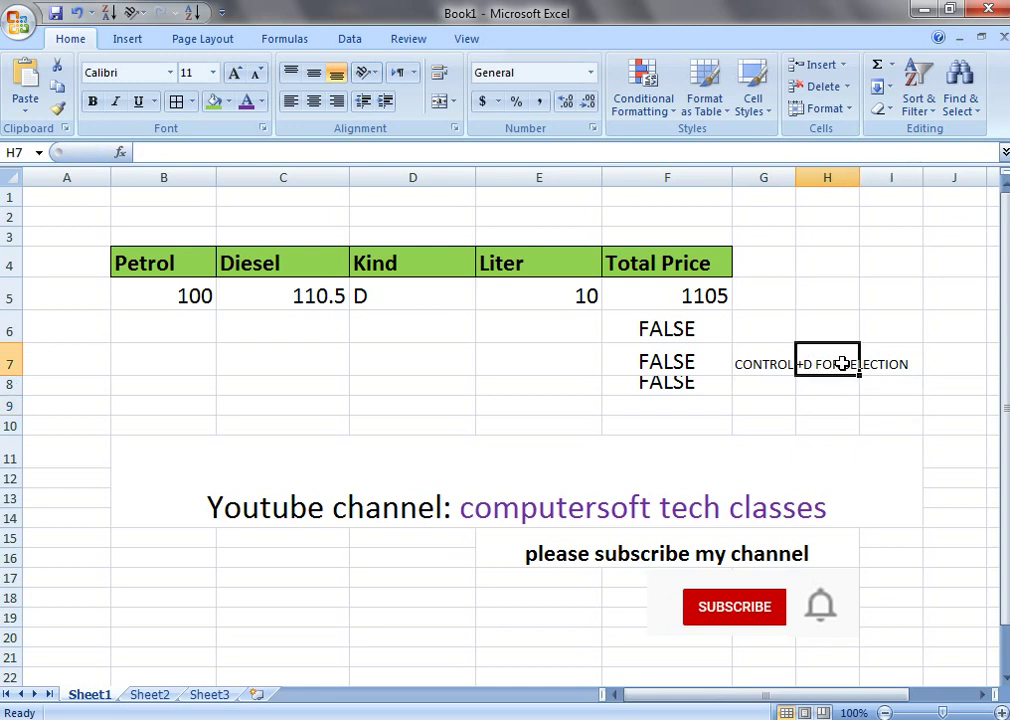
left_click(830, 408)
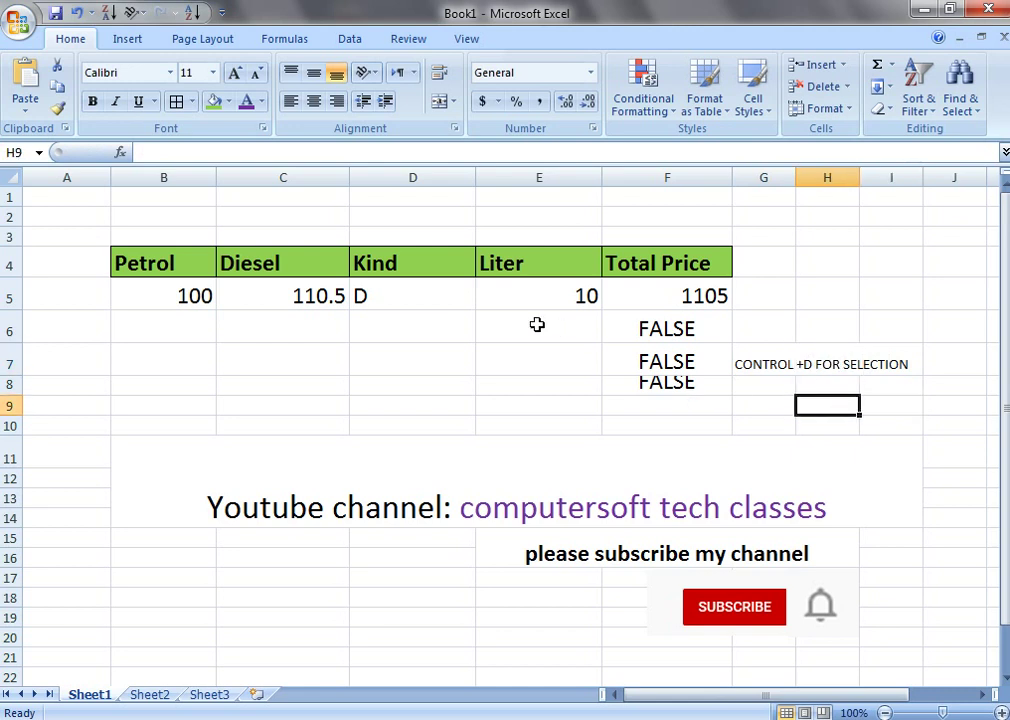
Step: Enter row 6 as Petrol 100, Diesel 110, Kind P and 2 litres, giving a total of 200
left_click(189, 322)
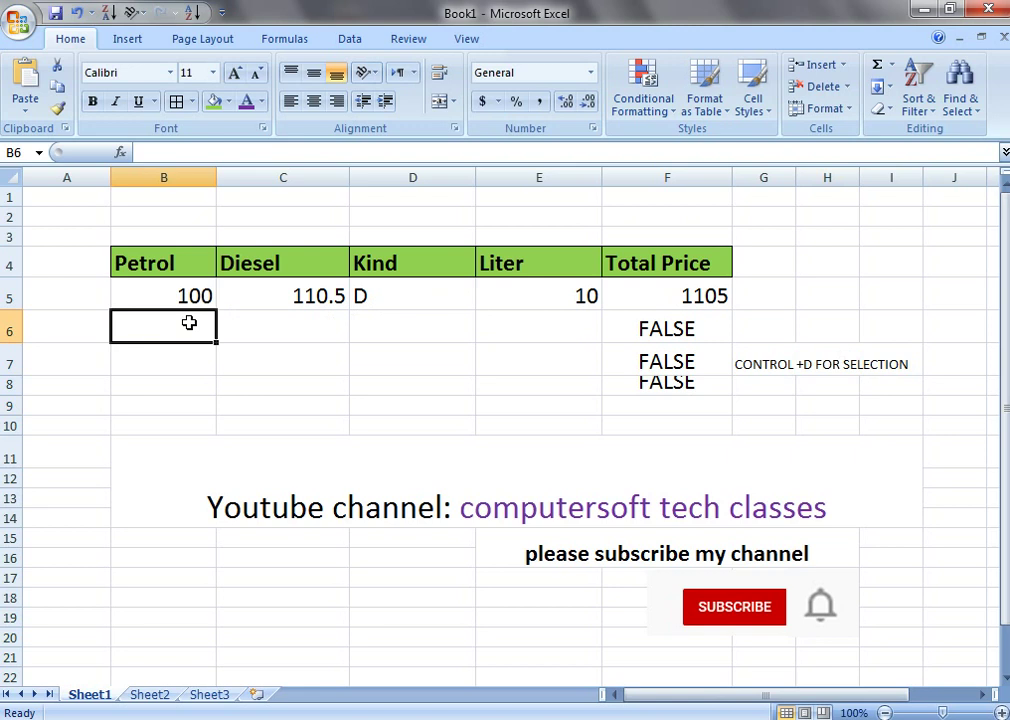
type("2")
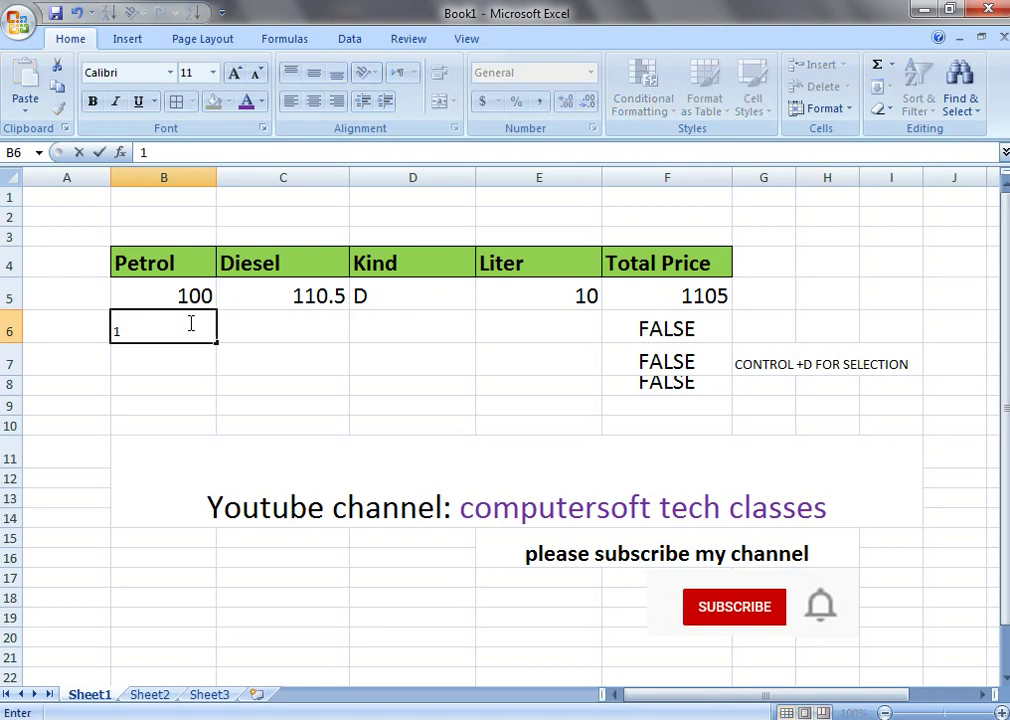
type("00")
key("Tab")
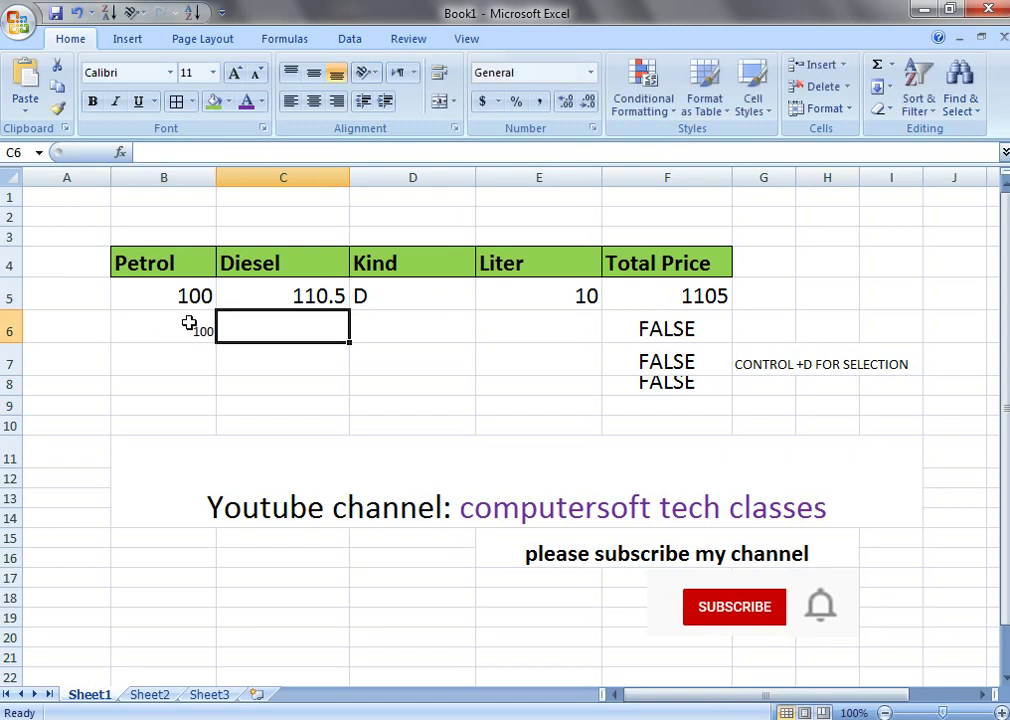
type("110")
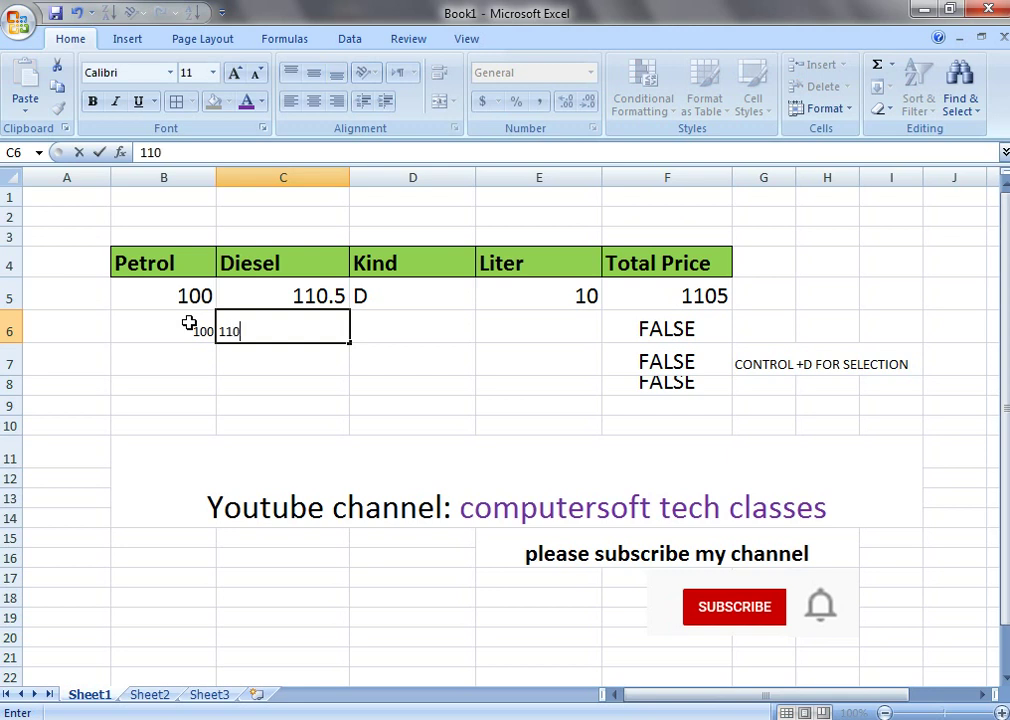
key("Tab")
type("P")
key("Tab")
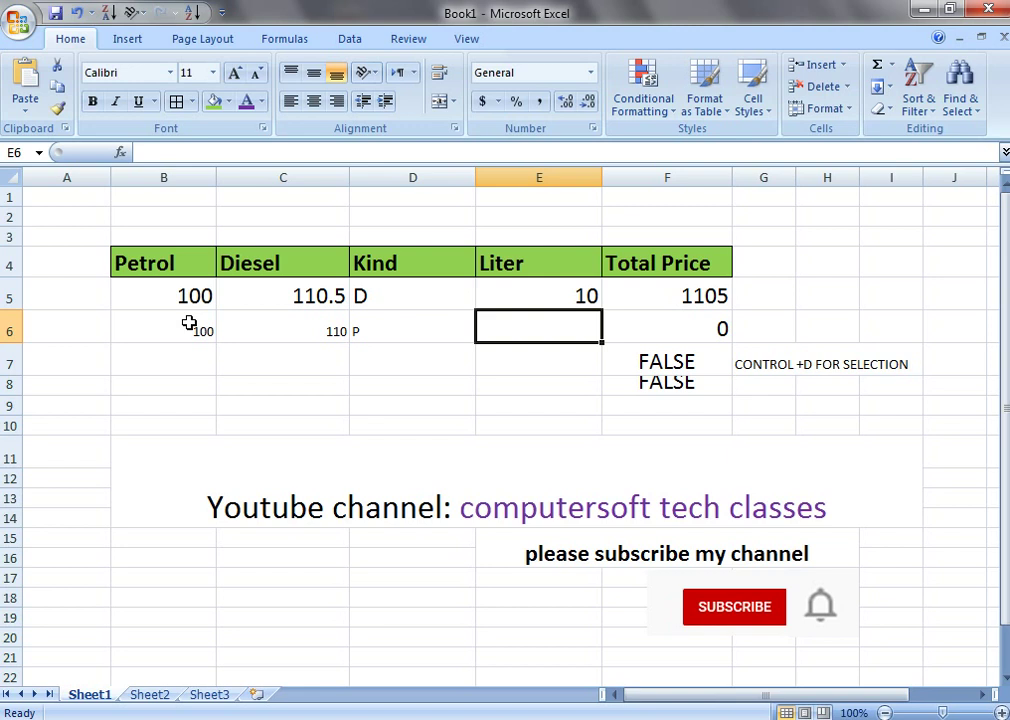
type("2")
key("Return")
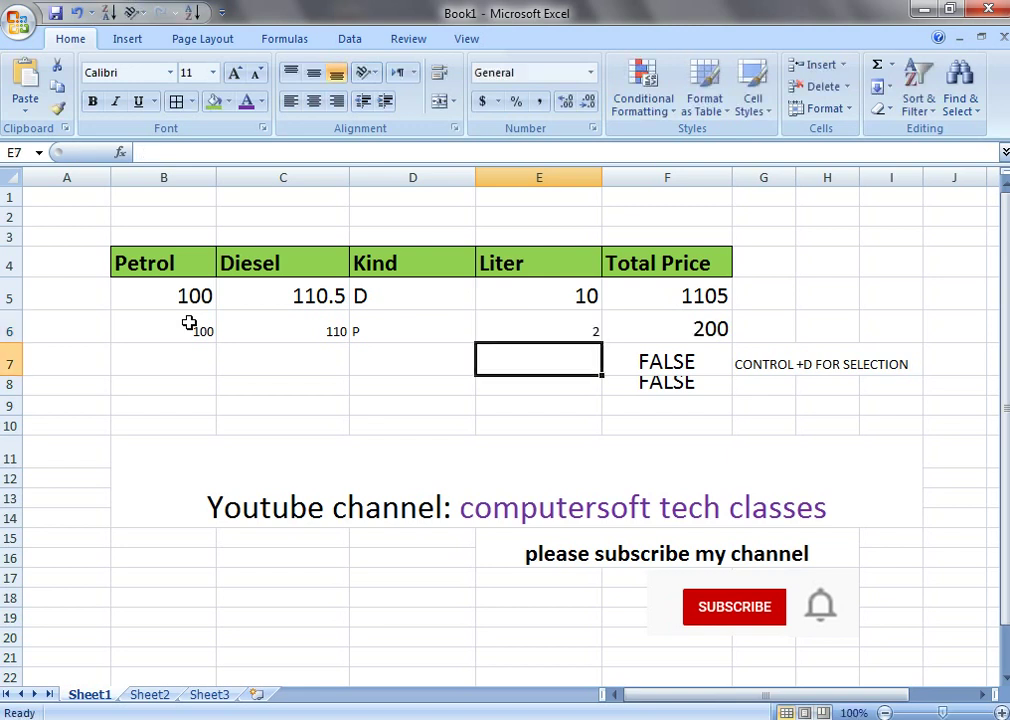
key("Up")
key("Left")
key("Left")
Step: Try copying C5's formatting onto row 6 with Format Painter, then undo it
left_click_drag(189, 322, 663, 327)
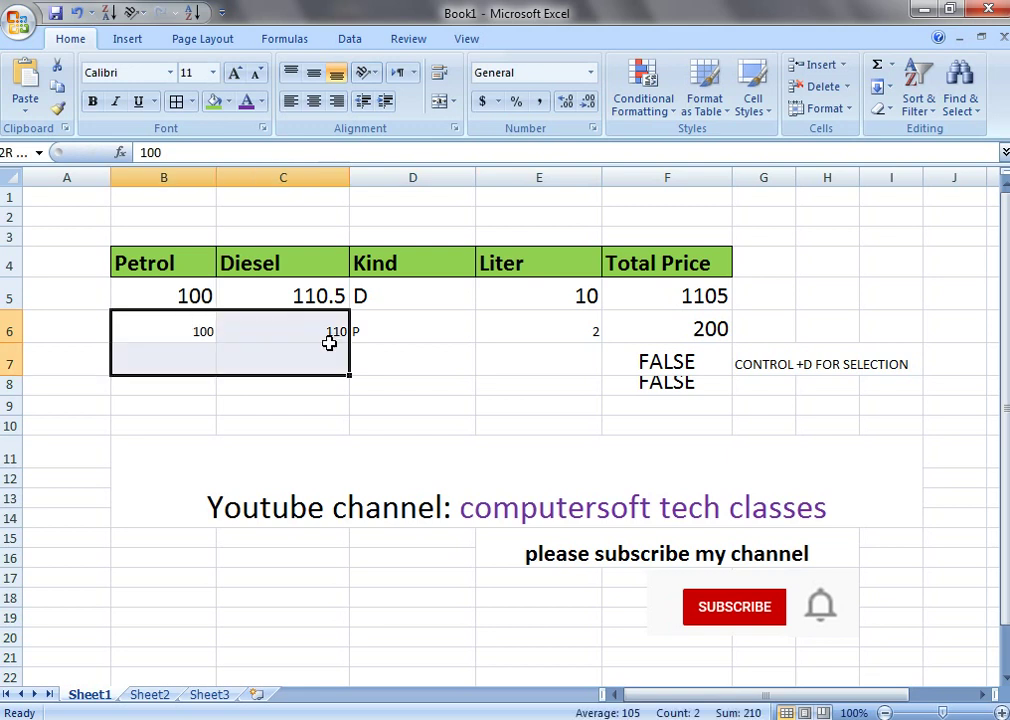
left_click(298, 296)
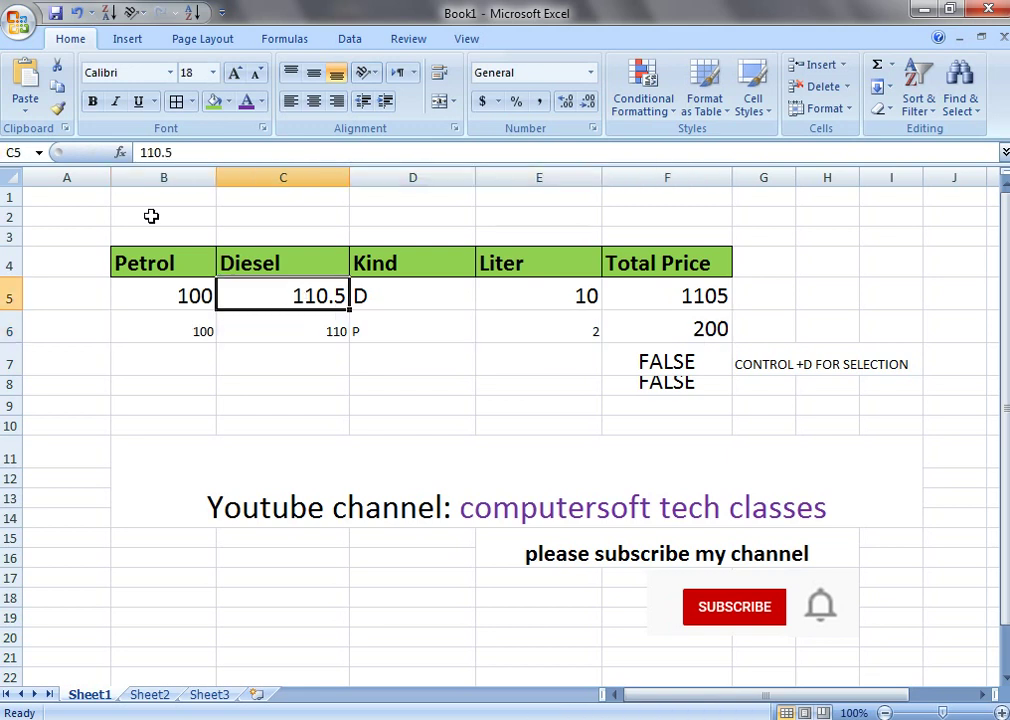
left_click(57, 106)
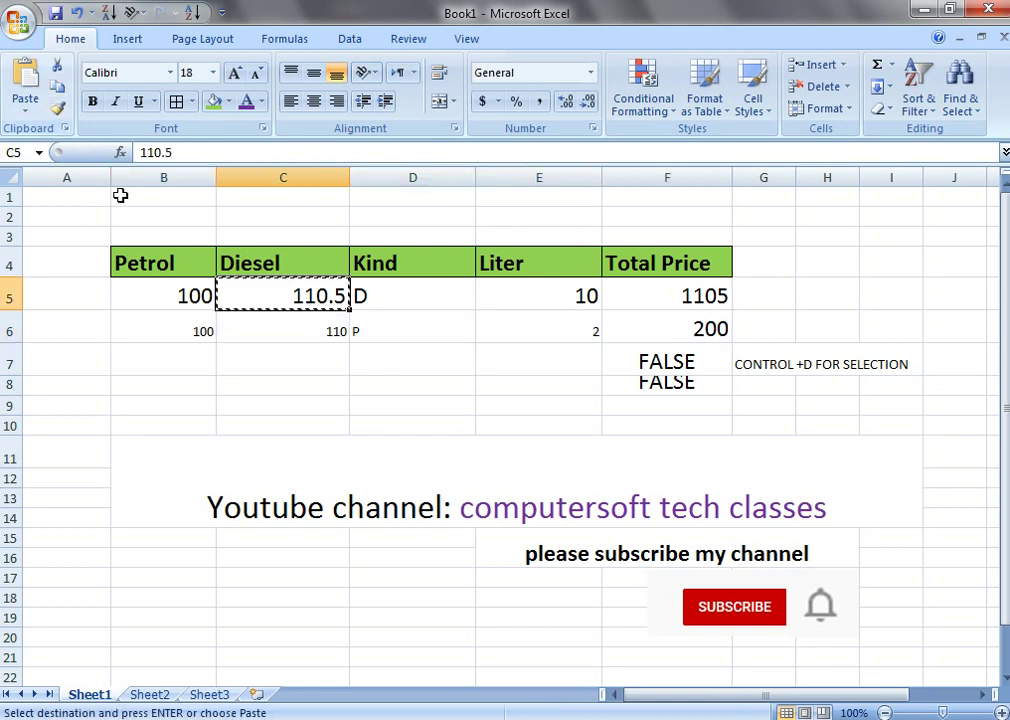
mouse_move(198, 322)
left_mouse_down()
mouse_move(404, 346)
mouse_move(687, 320)
left_mouse_up()
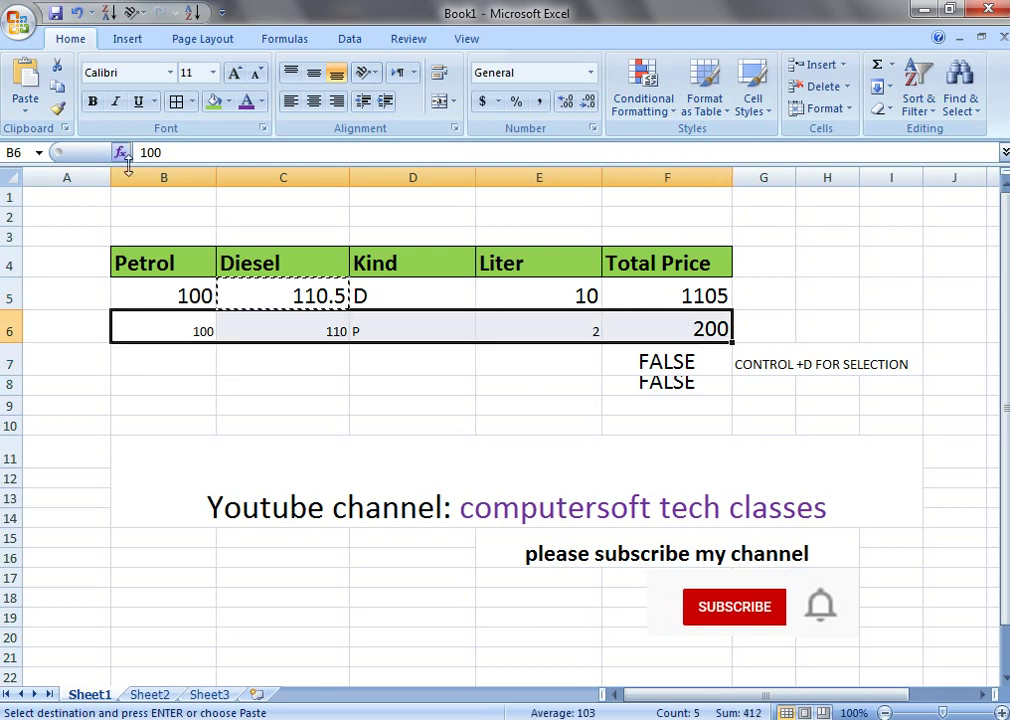
left_click(57, 107)
left_click(250, 324)
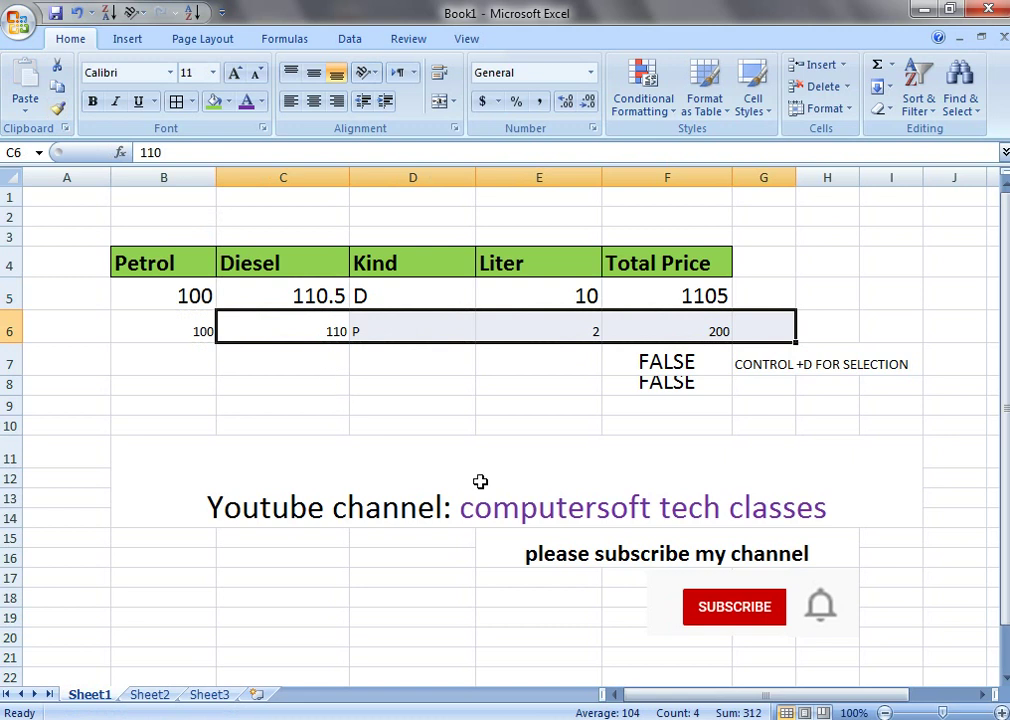
key("ctrl+z")
key("Escape")
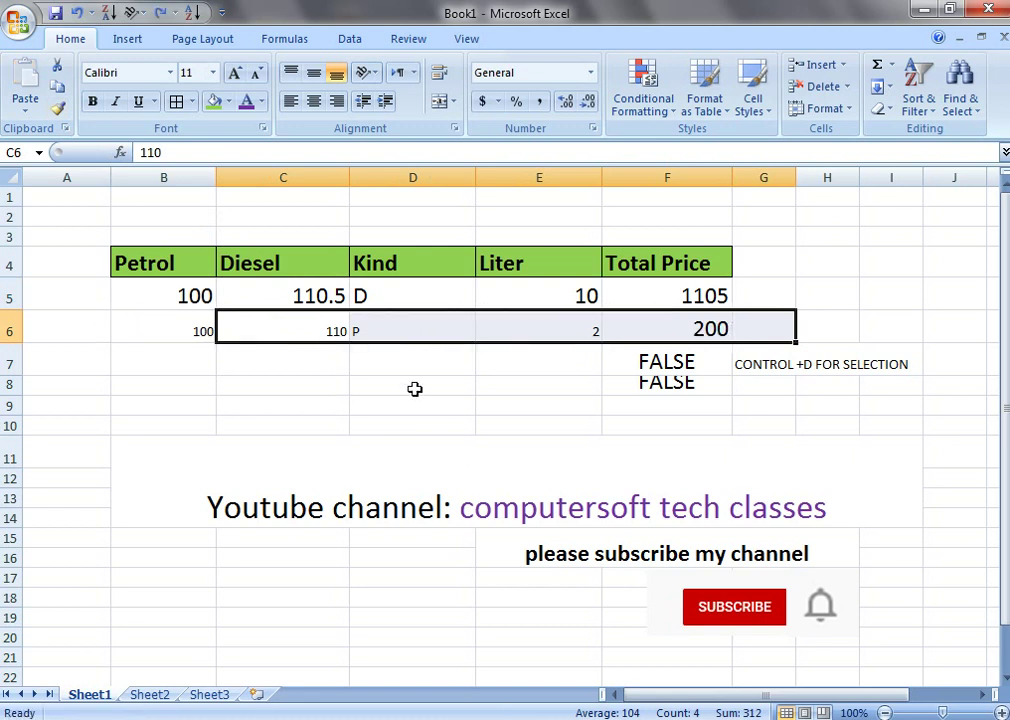
Step: Set B6:F6 to font size 18, after briefly trying size 26
left_click_drag(200, 331, 708, 333)
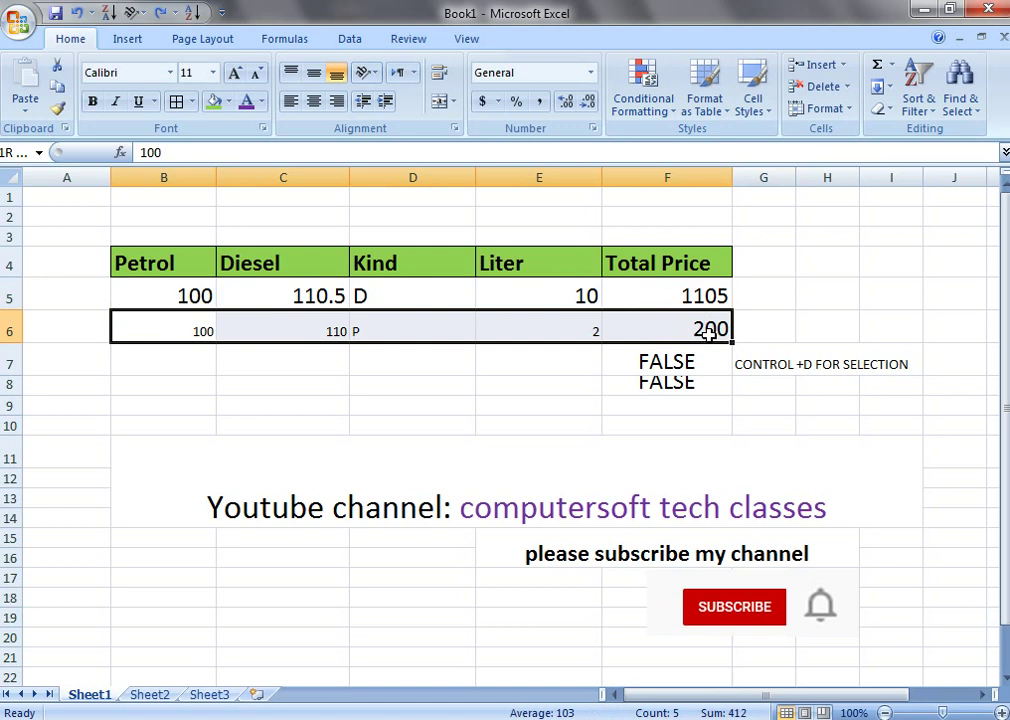
left_click(213, 73)
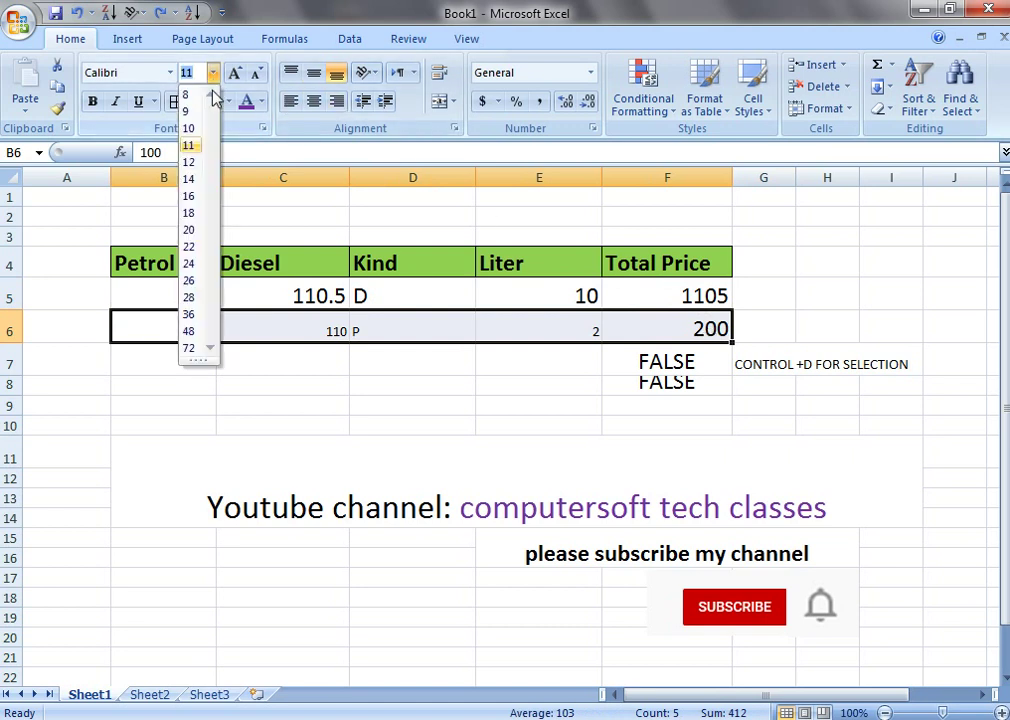
left_click(188, 281)
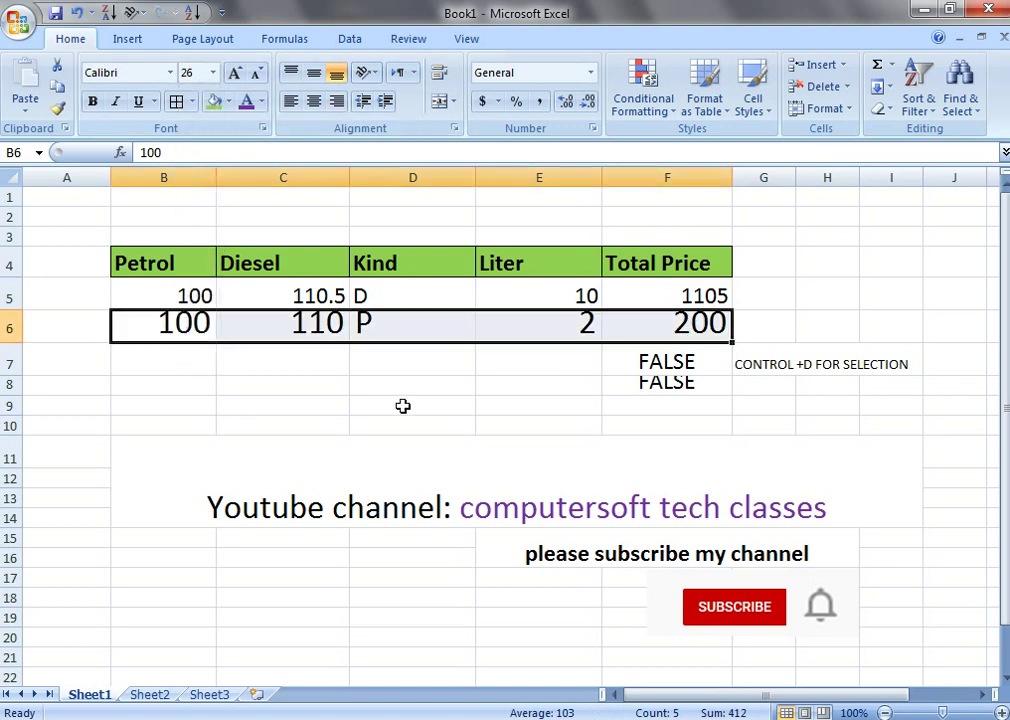
left_click(401, 405)
left_click_drag(205, 320, 660, 314)
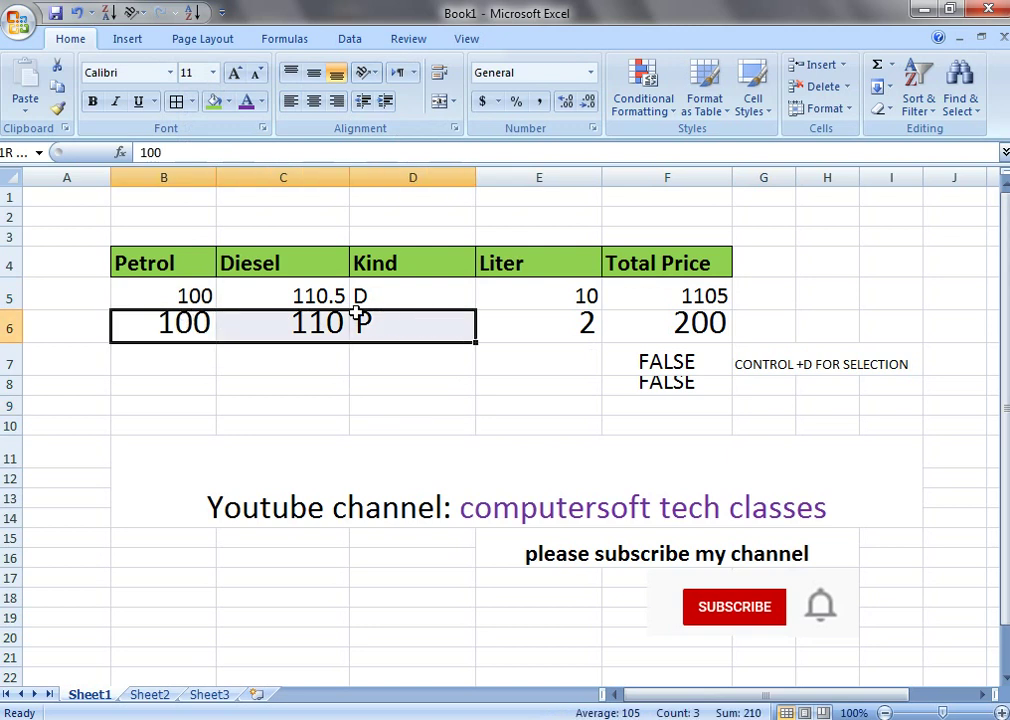
left_click(212, 73)
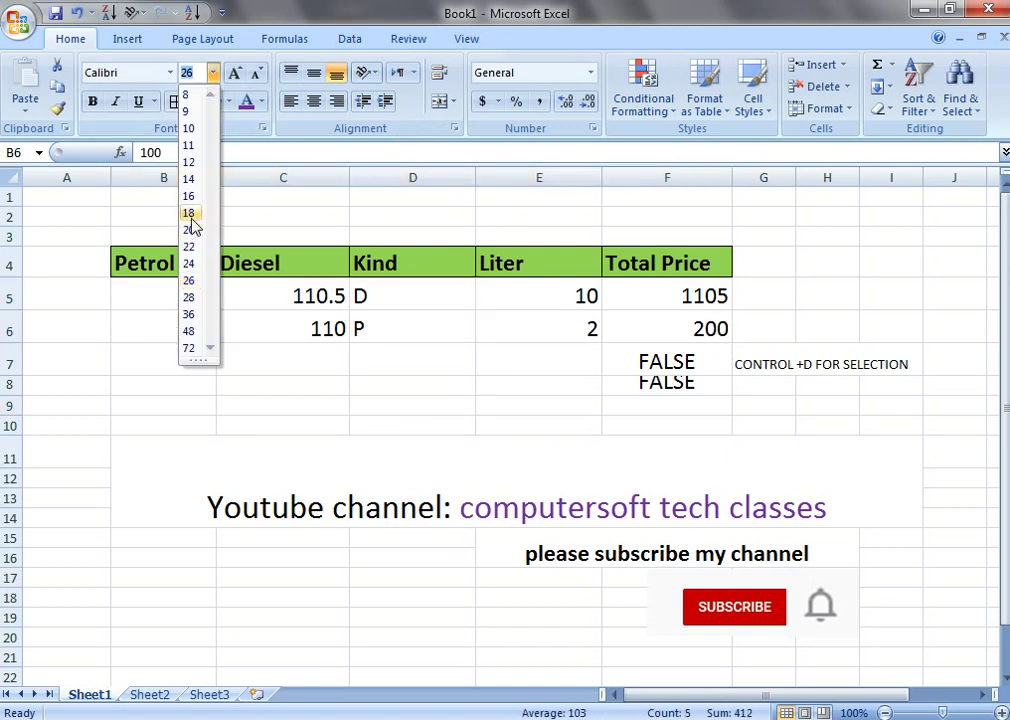
left_click(189, 213)
left_click(453, 424)
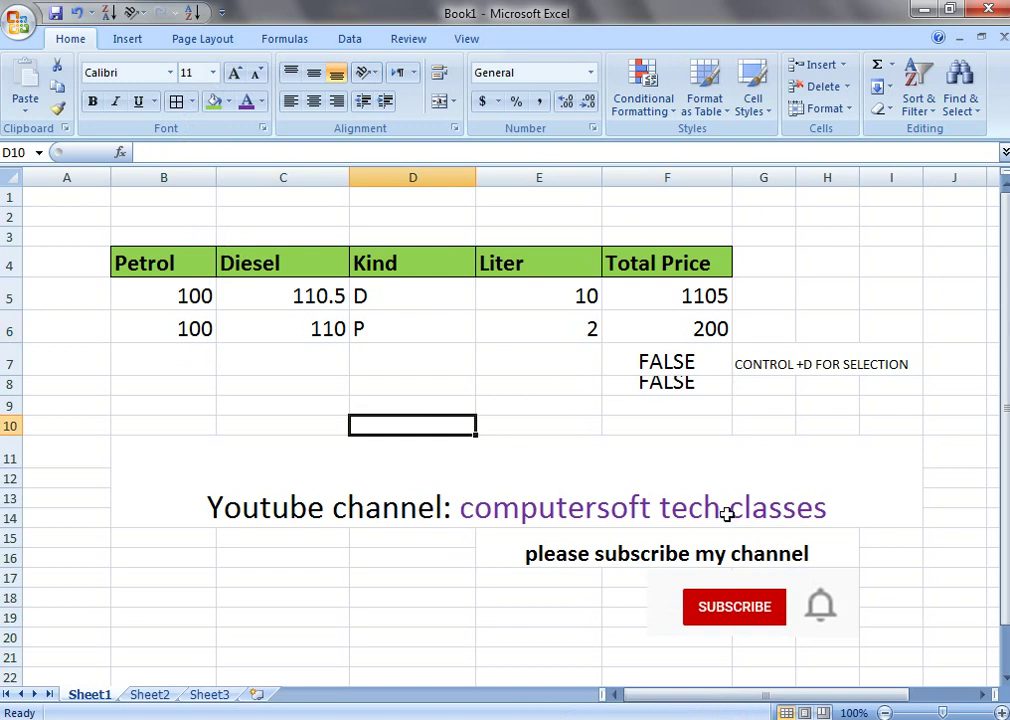
Step: Enter a third row in B7:E7: Petrol 80, Diesel 90, Kind P, 4 litres
left_click(620, 466)
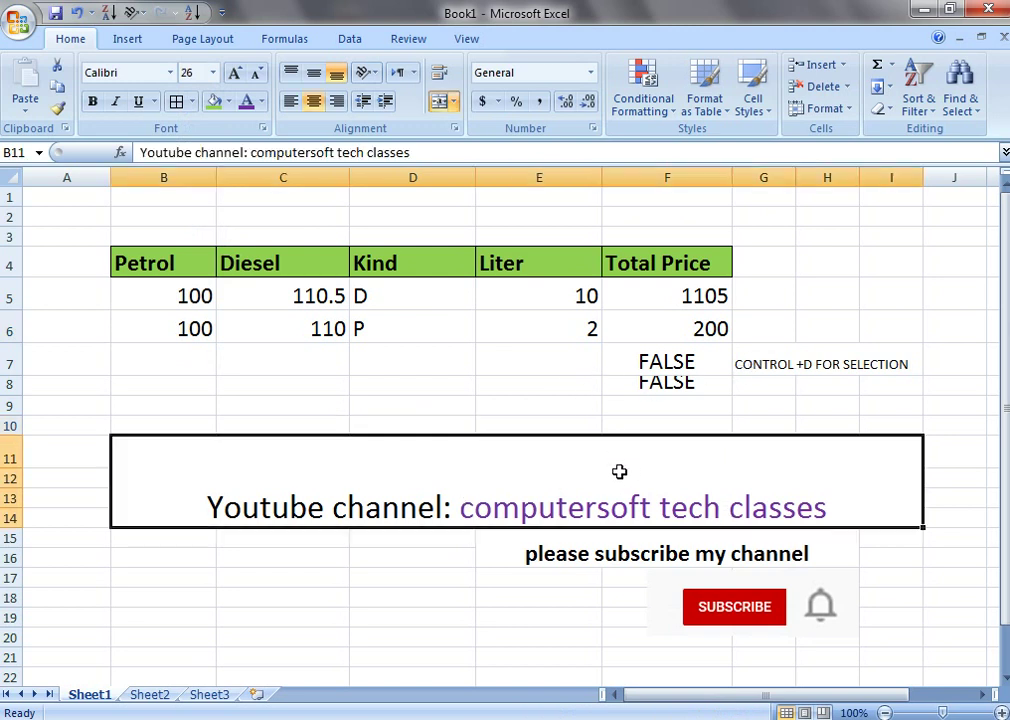
left_click(508, 563)
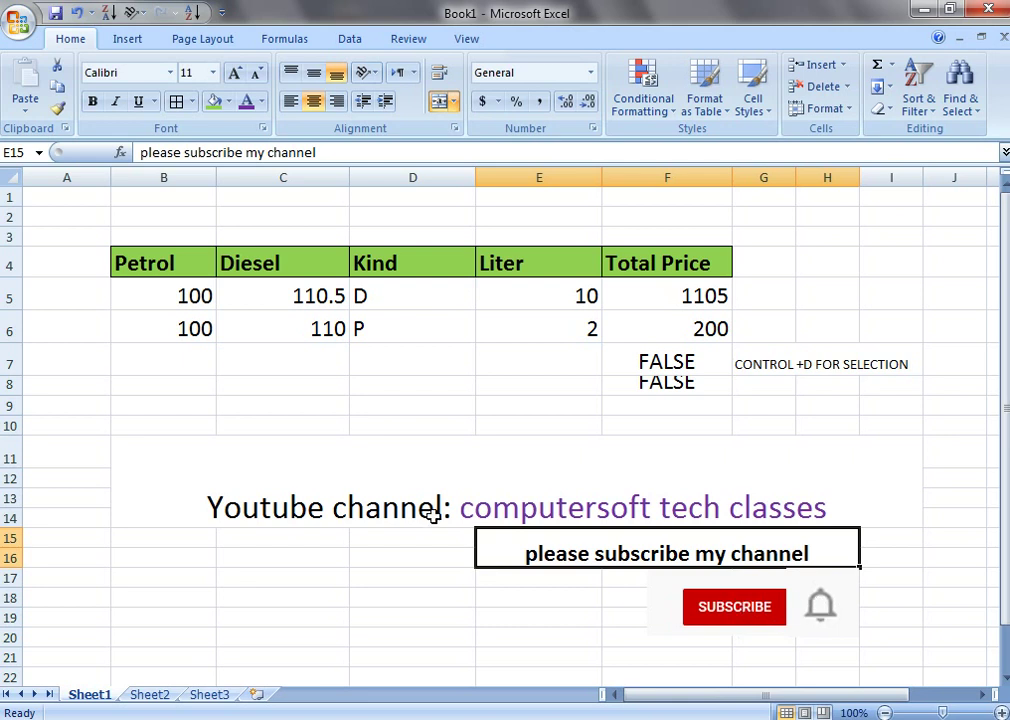
left_click(362, 406)
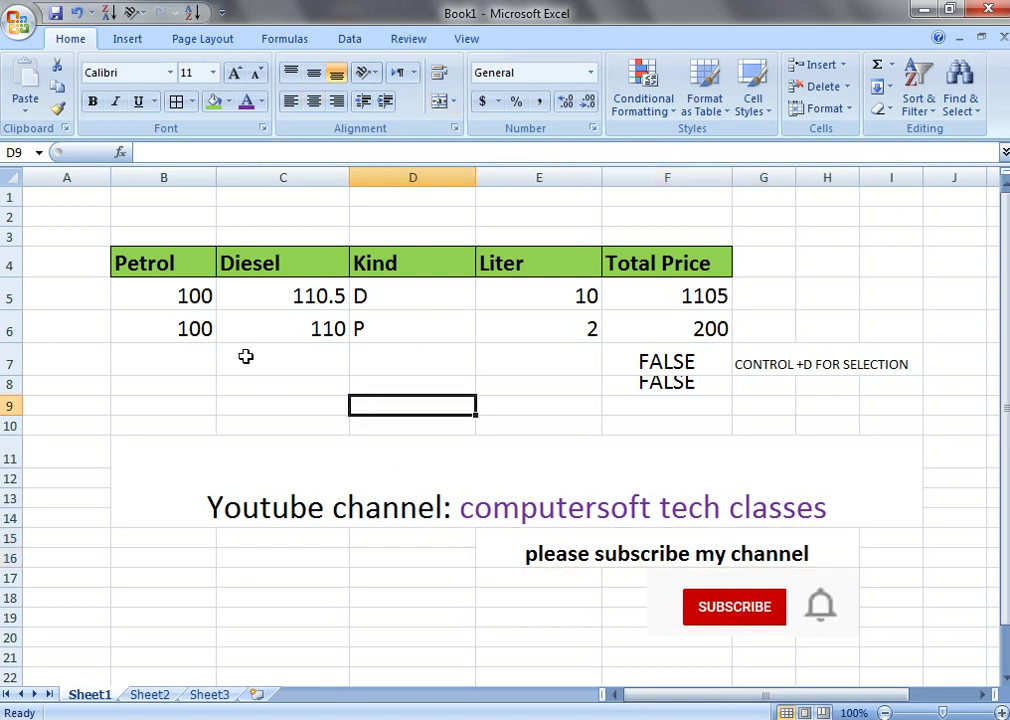
left_click(203, 353)
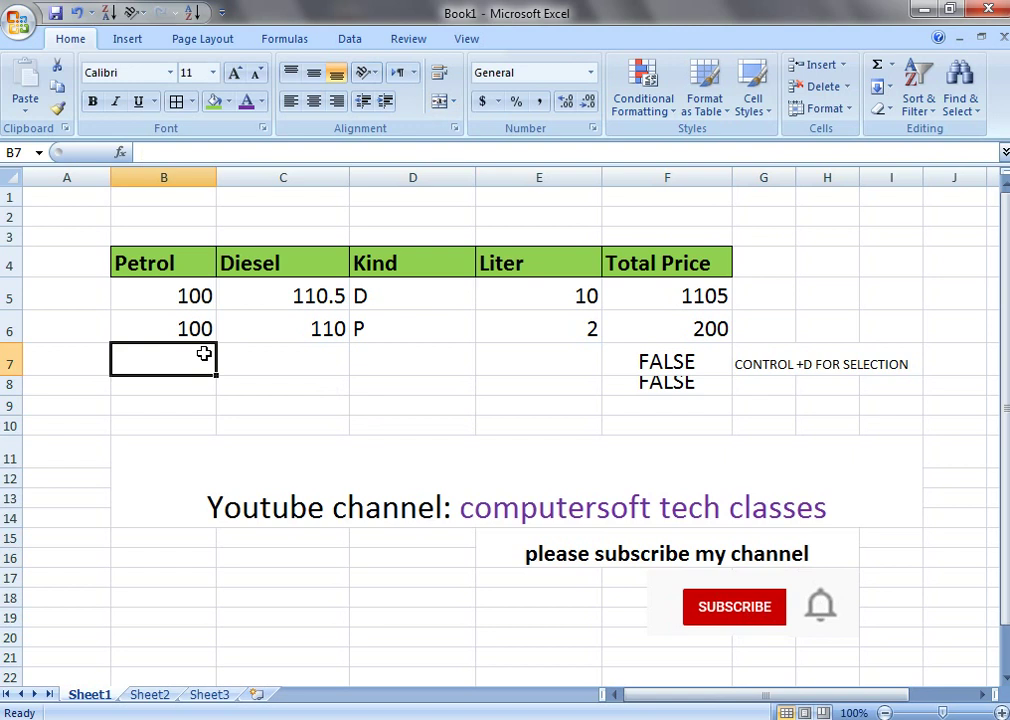
type("80")
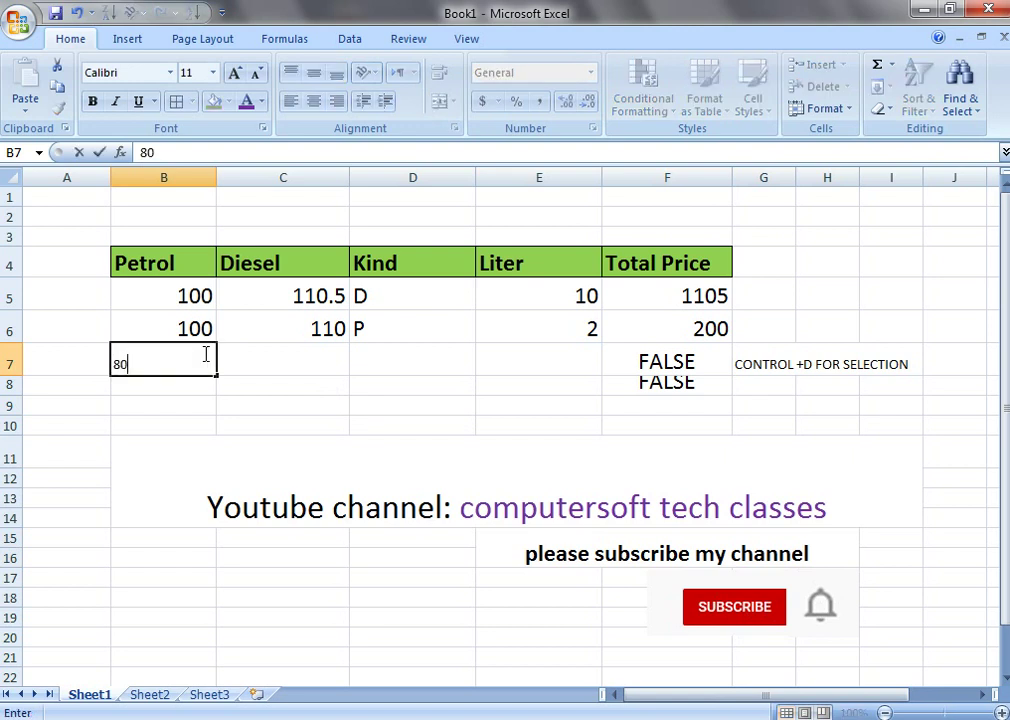
key("Tab")
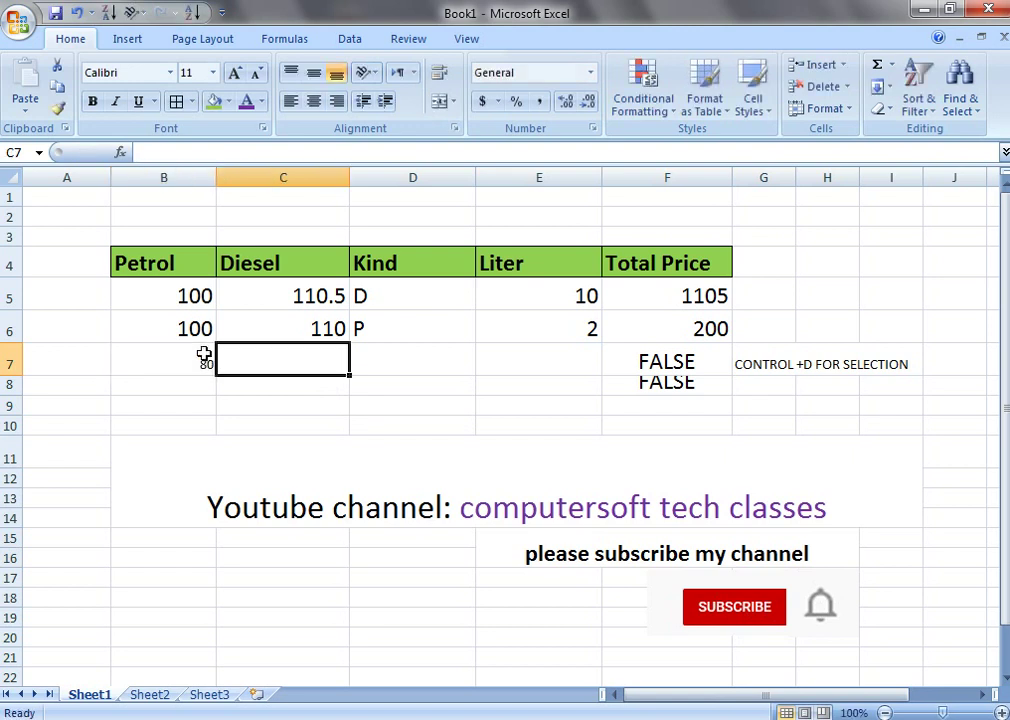
type("90")
key("Tab")
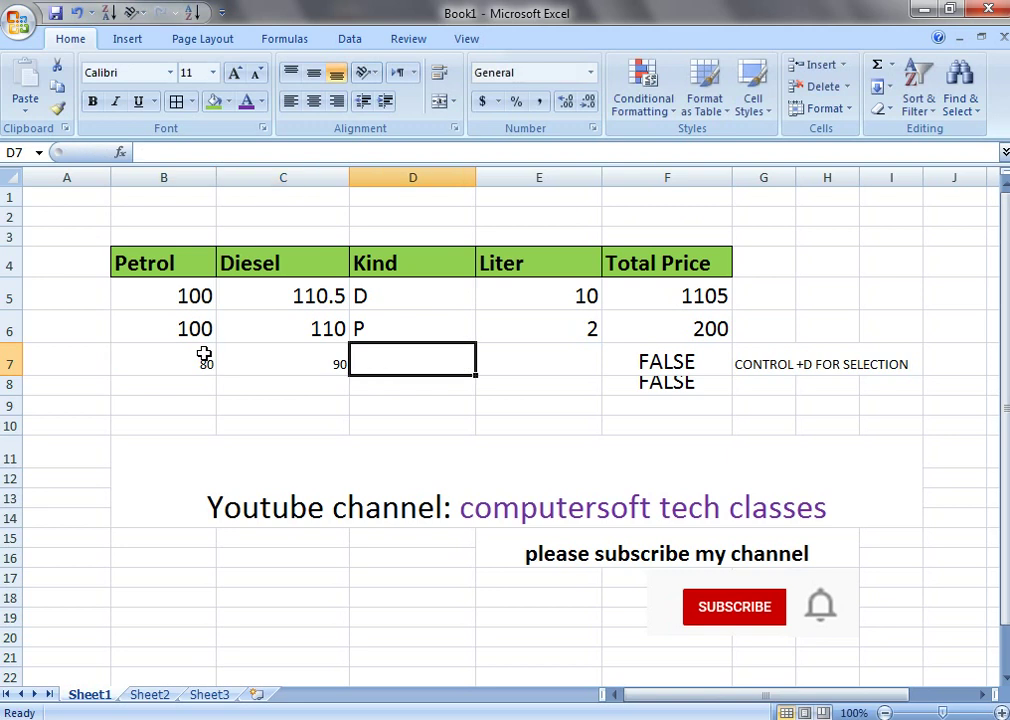
type("P")
key("Tab")
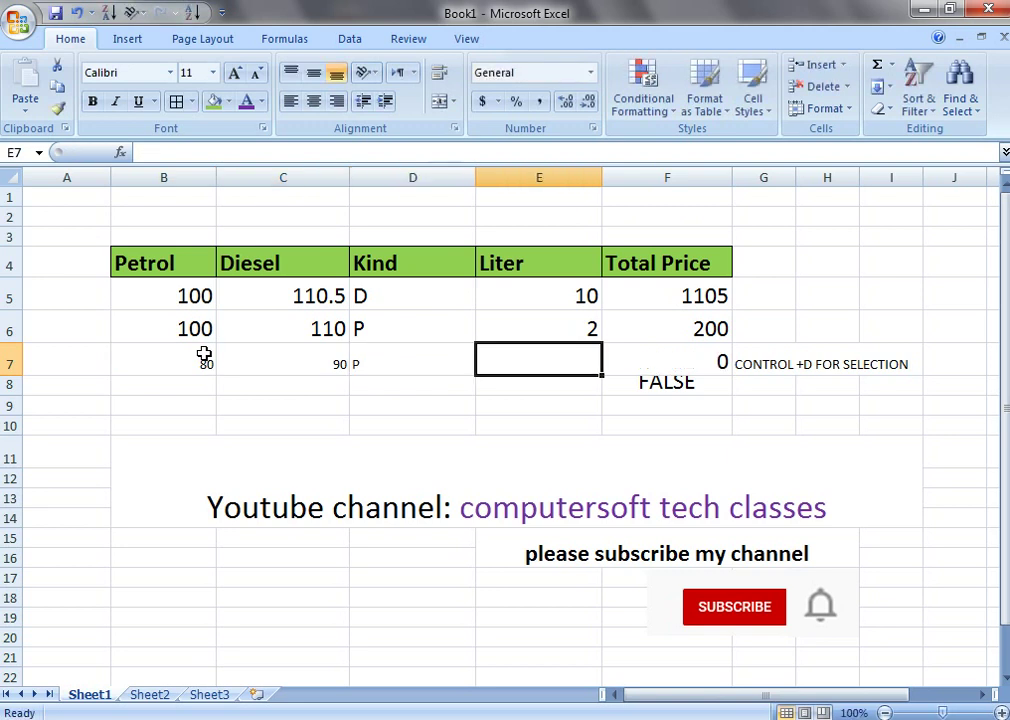
type("4")
key("Return")
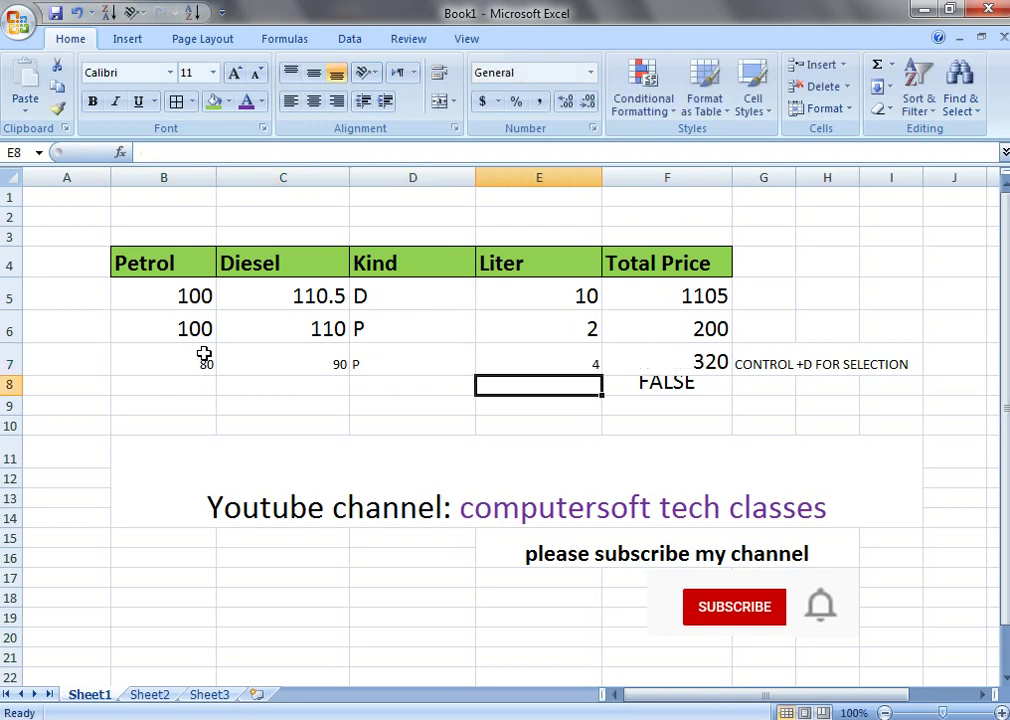
Step: Change row 7's rates to Diesel 10 and Petrol 20, making its total 80
key("Up")
key("Left")
key("Left")
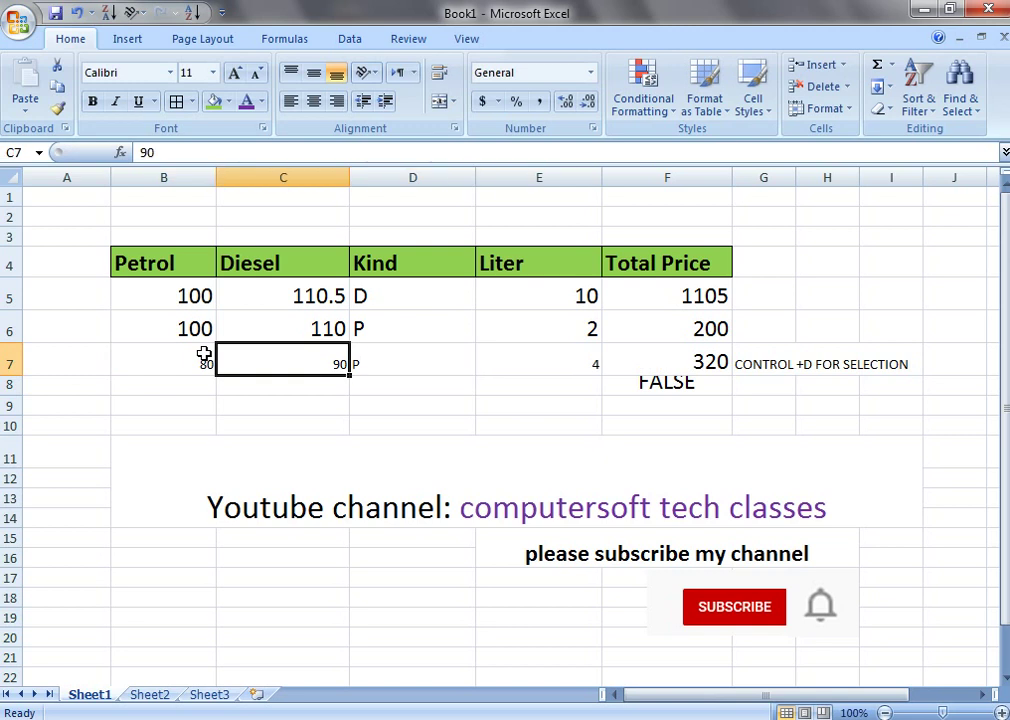
type("10")
key("Left")
type("20")
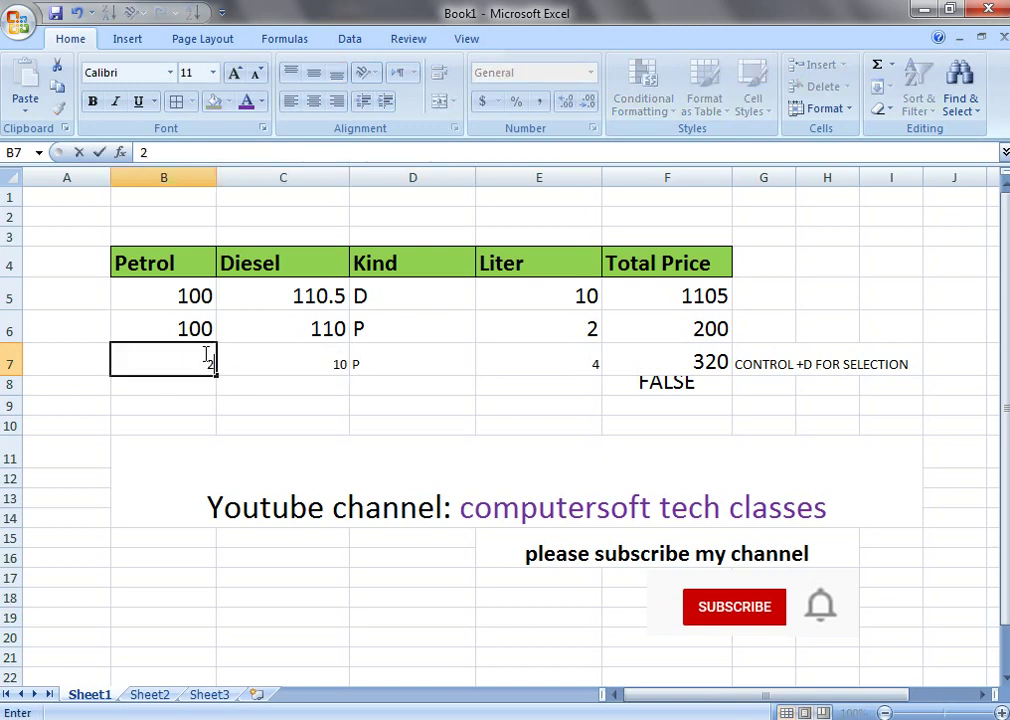
key("Return")
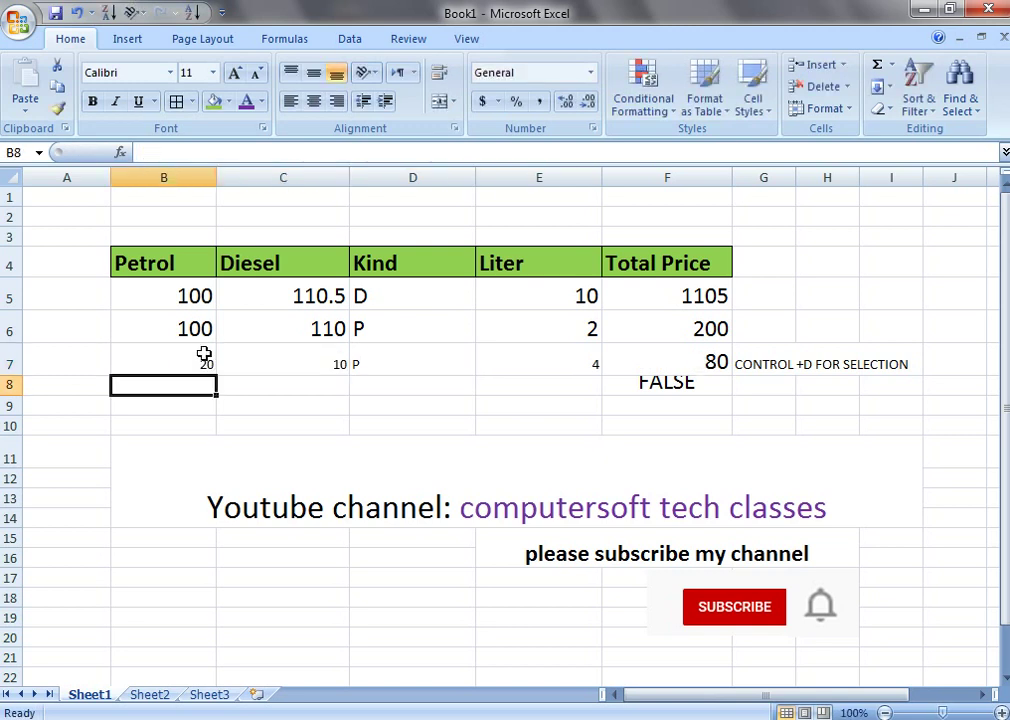
key("Right")
key("Up")
key("Up")
Step: Test row 6 with Kind D (total 220), then restore Kind P (total 200)
key("Right")
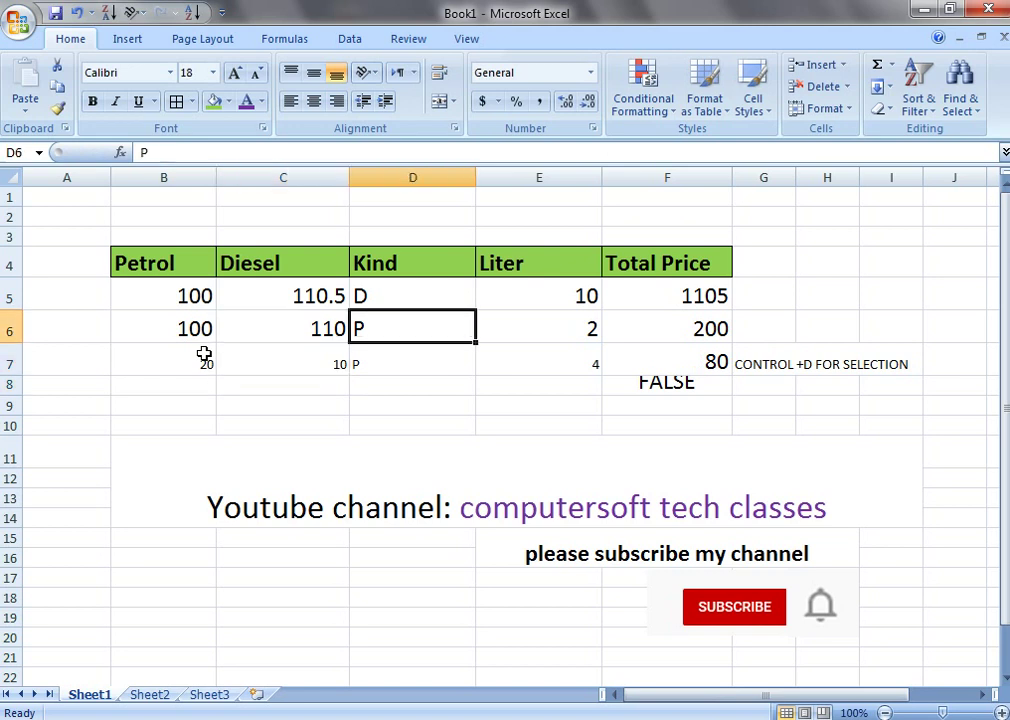
type("D")
key("Return")
key("Up")
type("P")
key("Return")
Step: Change row 5's Kind to P so its Total Price becomes 1000
key("Up")
key("Up")
type("P")
key("Return")
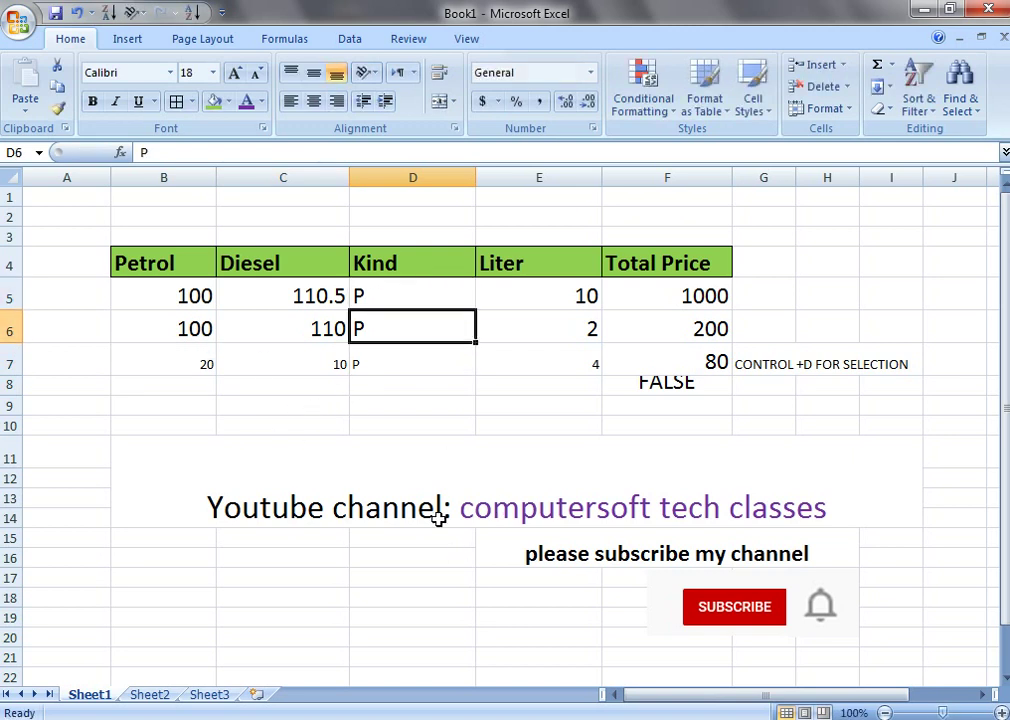
left_click(530, 505)
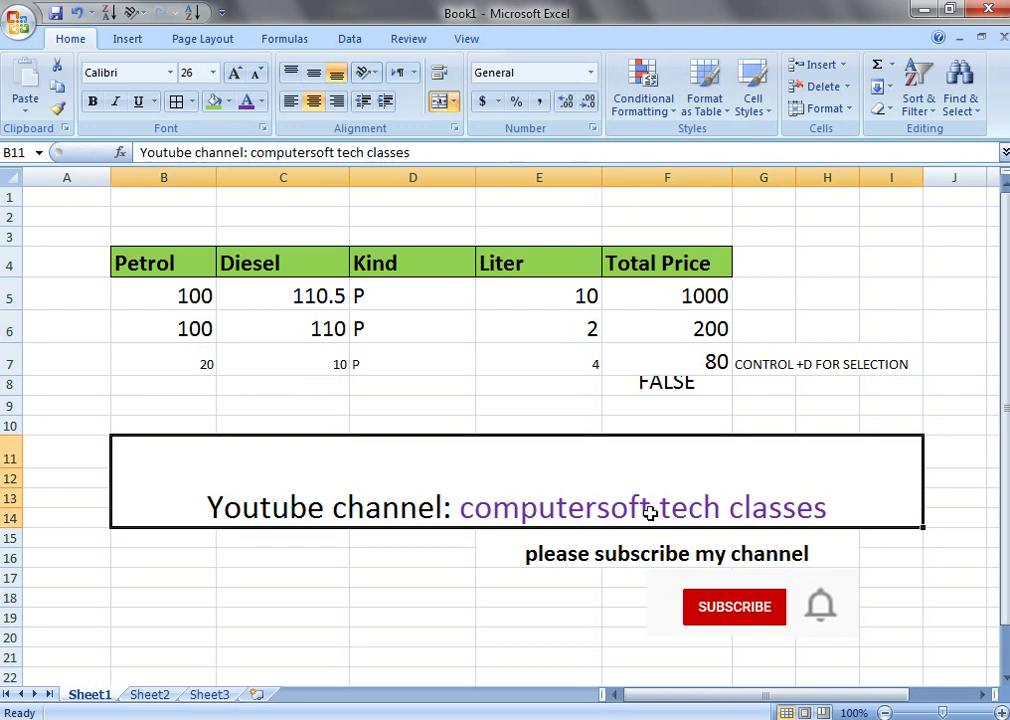